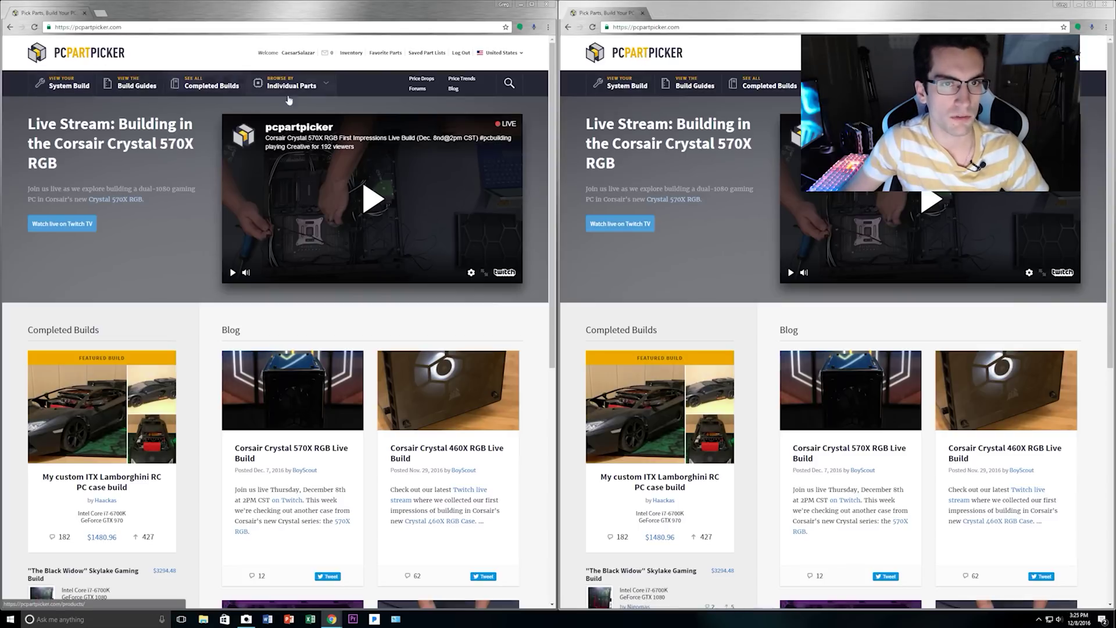
Load the PCPartPicker Current Part List in both browser windows
left_click(137, 87)
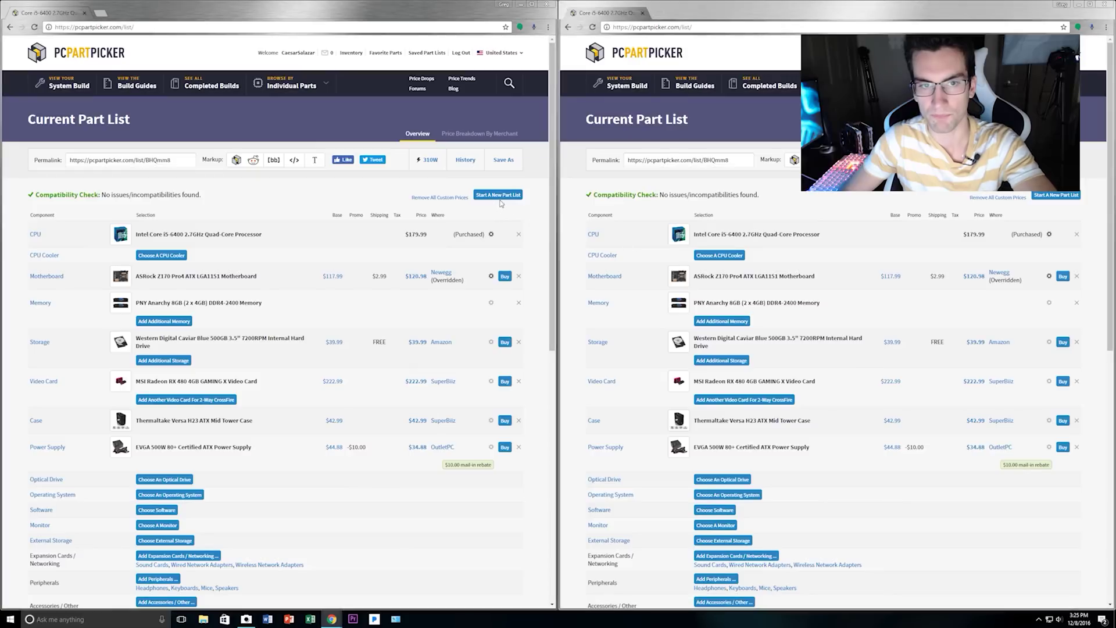
Clear the old i5-6400 build by starting a new, empty part list
left_click(498, 194)
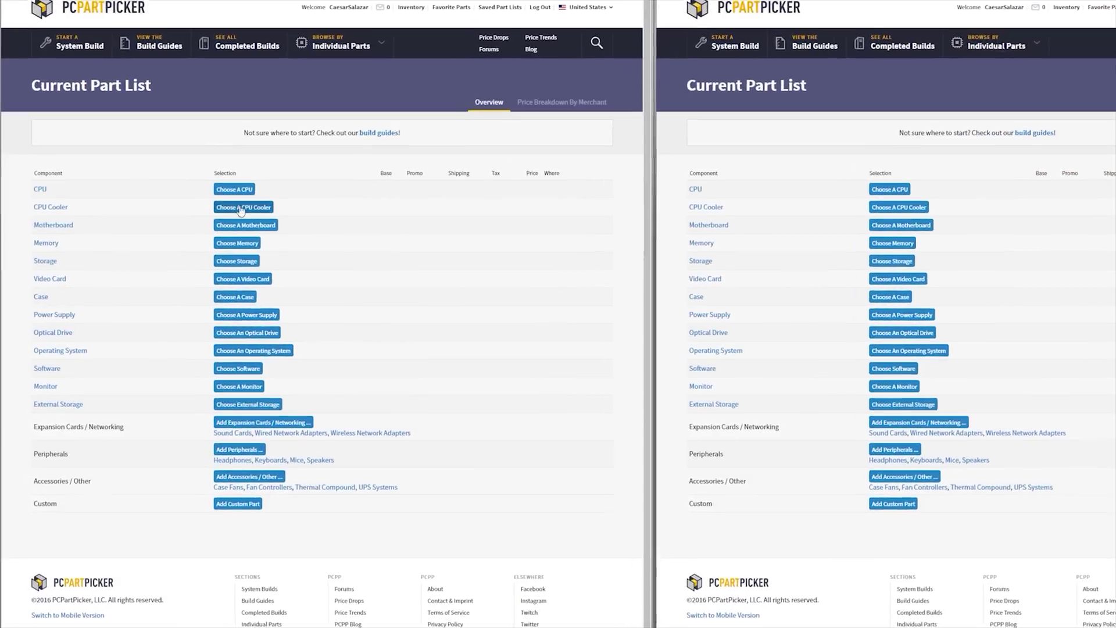
Search the CPU catalogue for 'fx' and add the AMD FX-8350 to the list
left_click(267, 179)
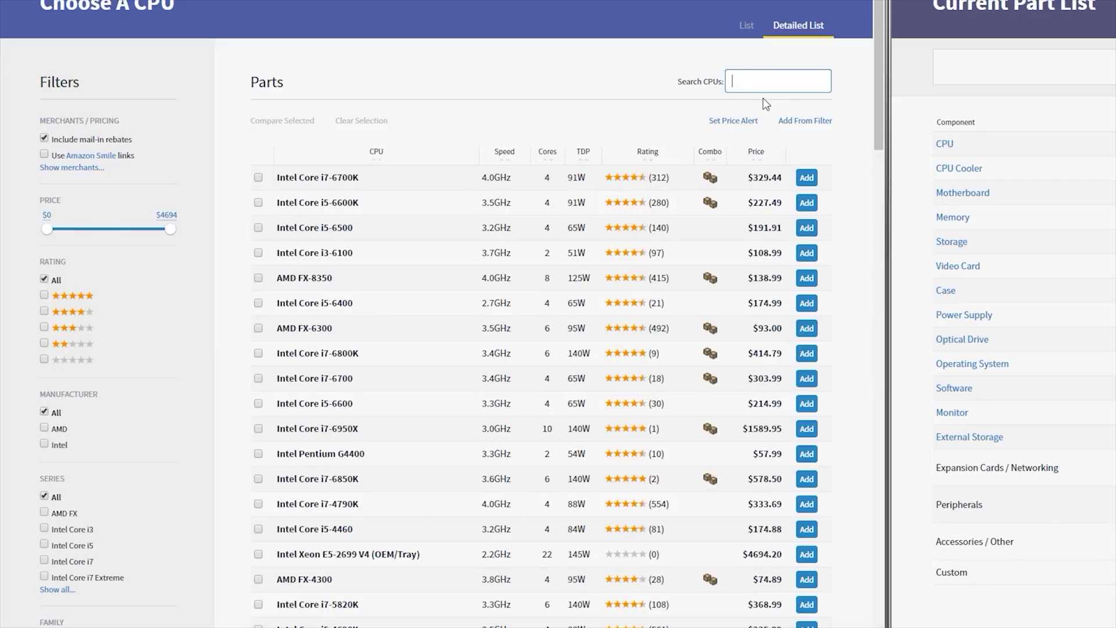
type("fx")
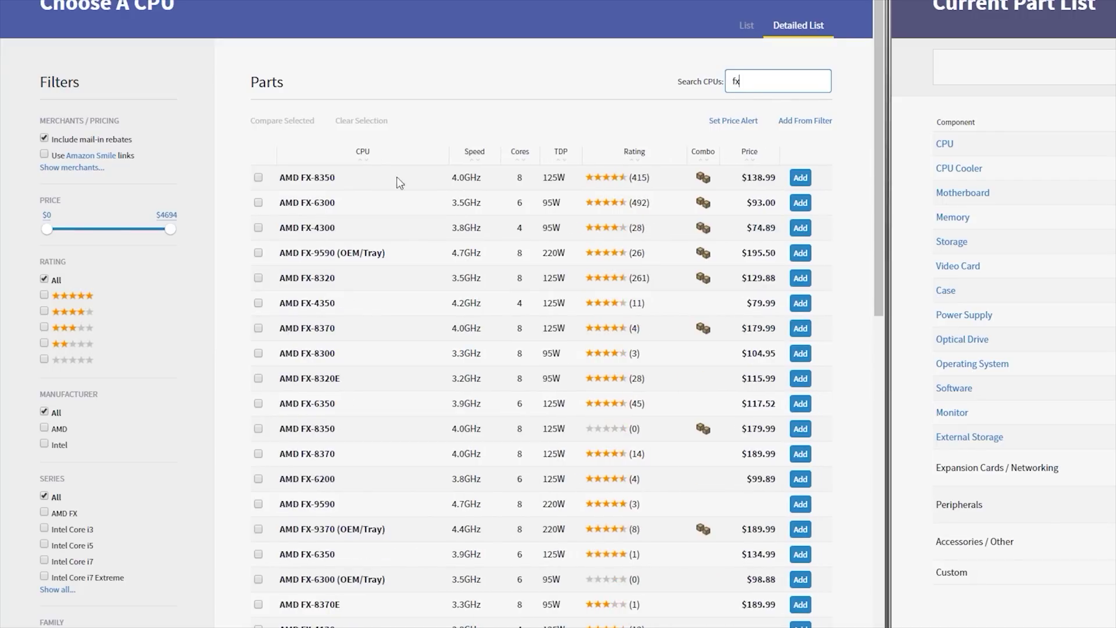
left_click(803, 178)
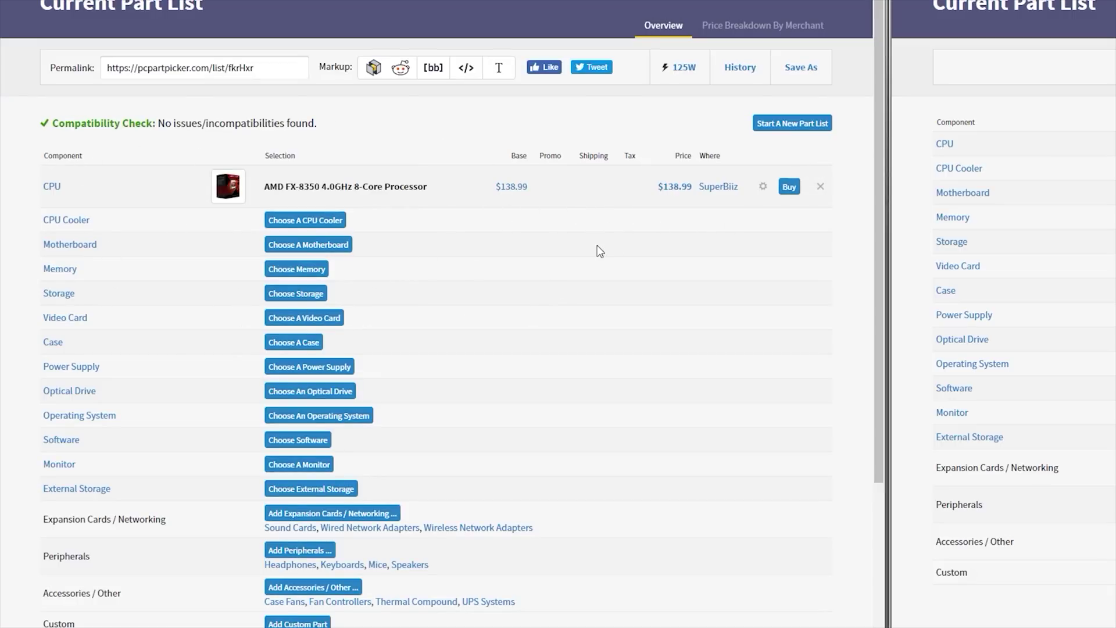
Price the FX-8350 from Amazon as its specific merchant, at $147.00
left_click(761, 187)
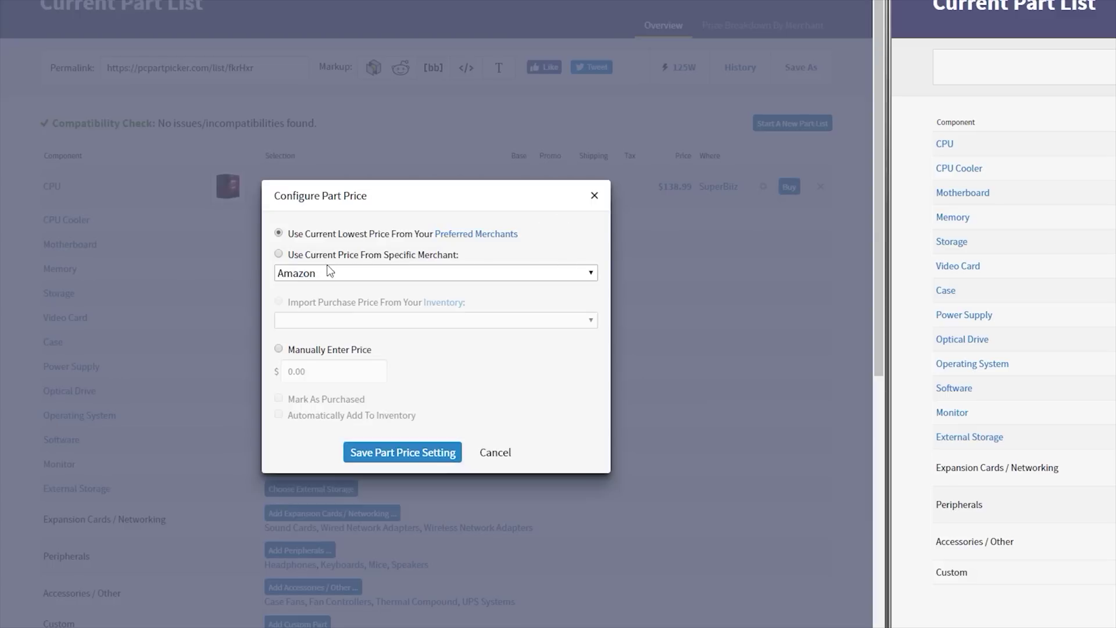
left_click(593, 198)
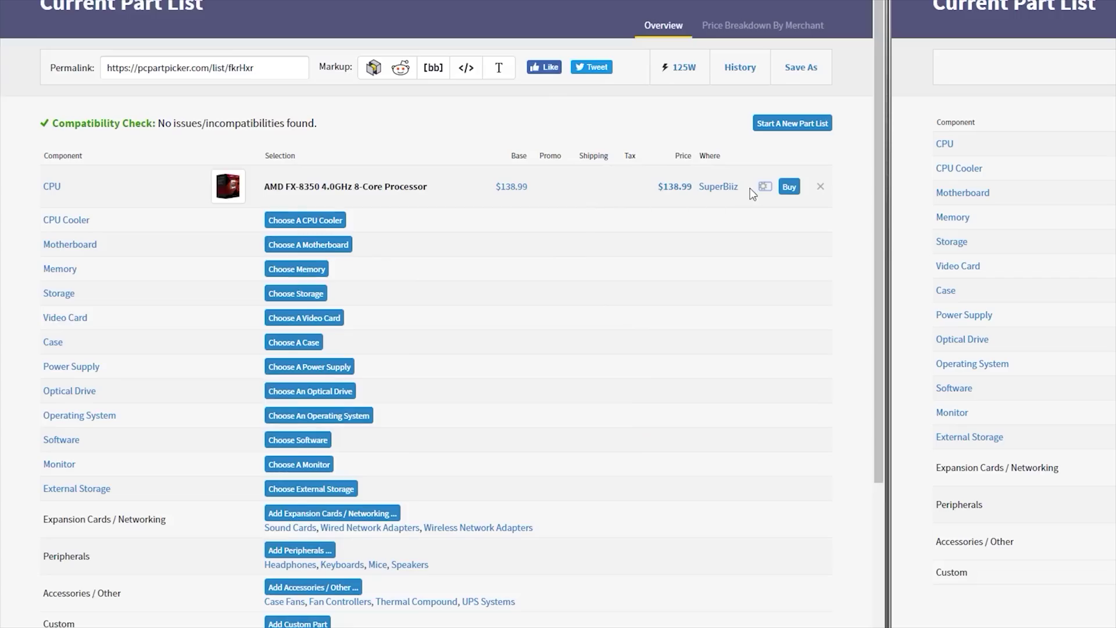
left_click(762, 187)
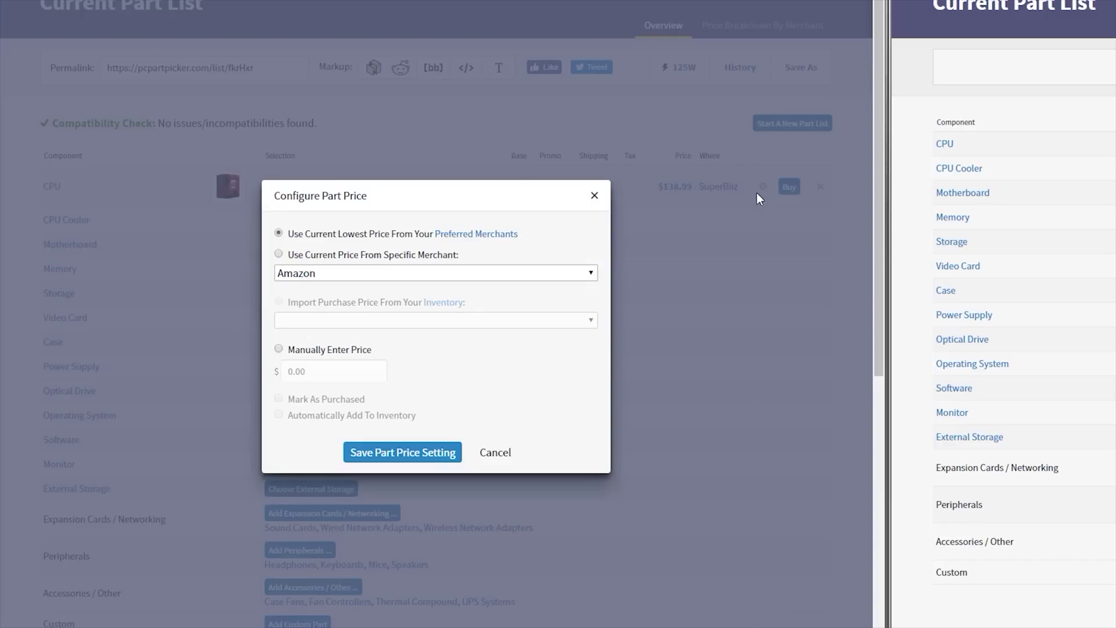
left_click(279, 254)
left_click(513, 277)
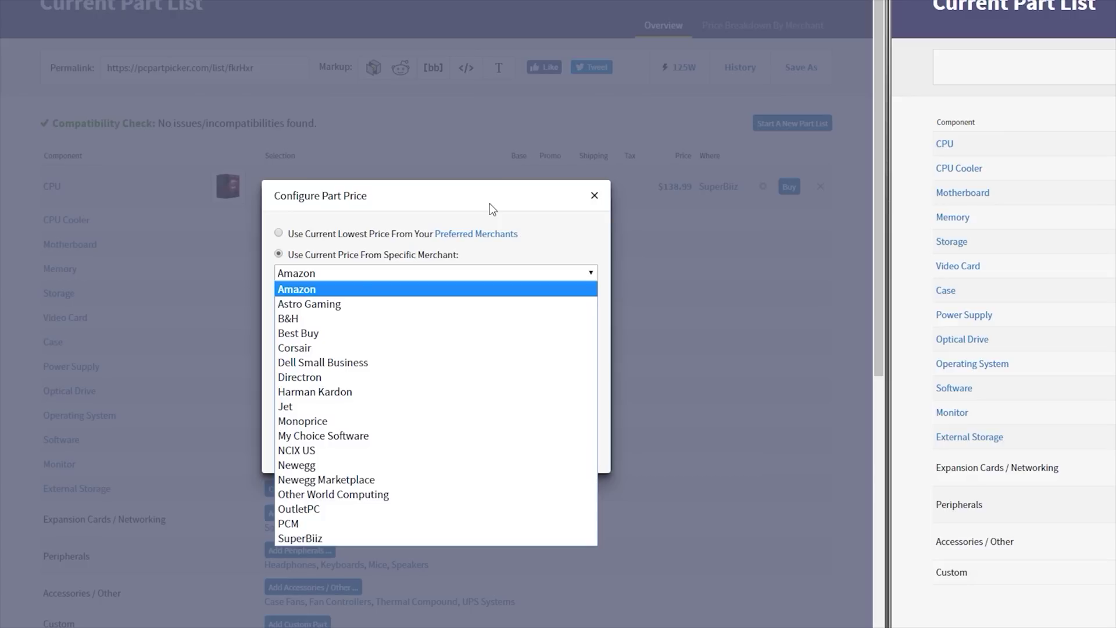
left_click(322, 291)
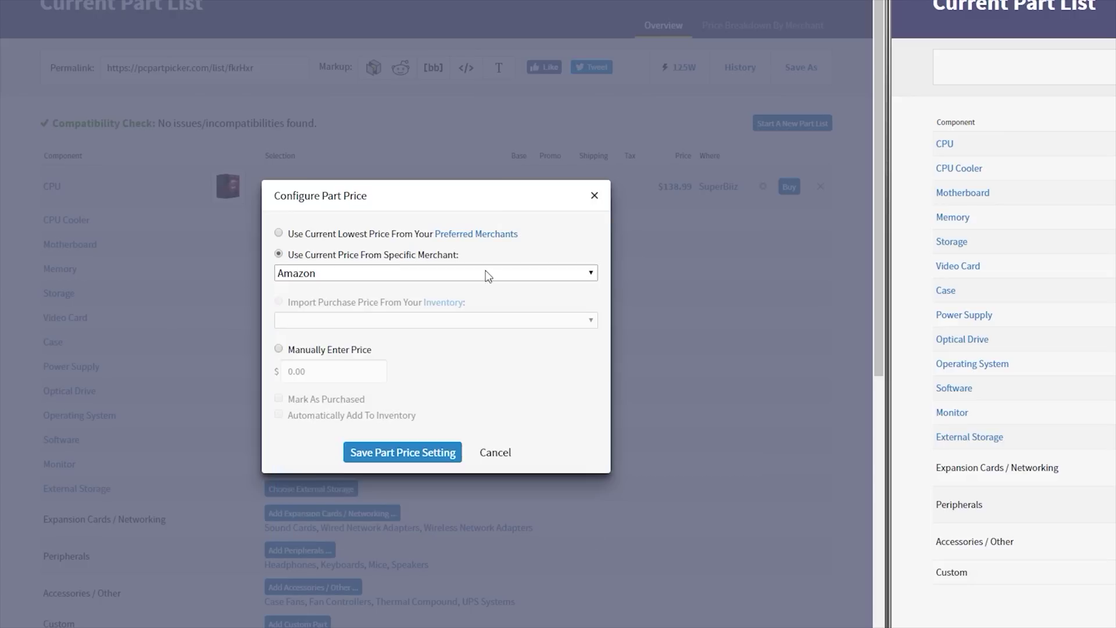
left_click(423, 457)
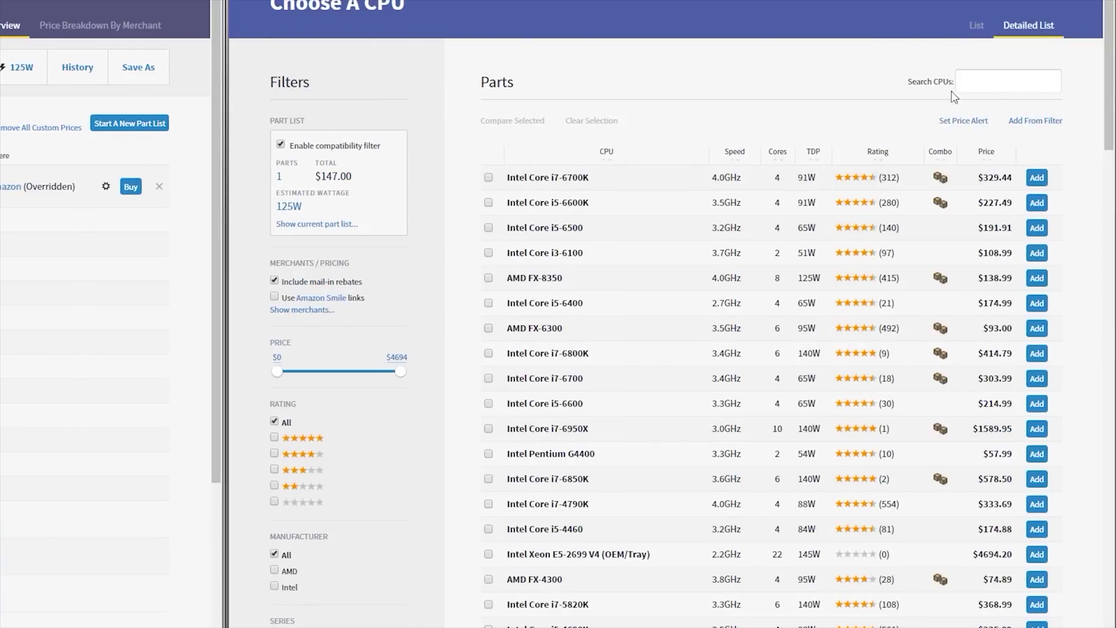
In the right window, search 'i5 650' and add the Intel Core i5-6500 ($191.91, Jet)
left_click(984, 81)
type("i5 650")
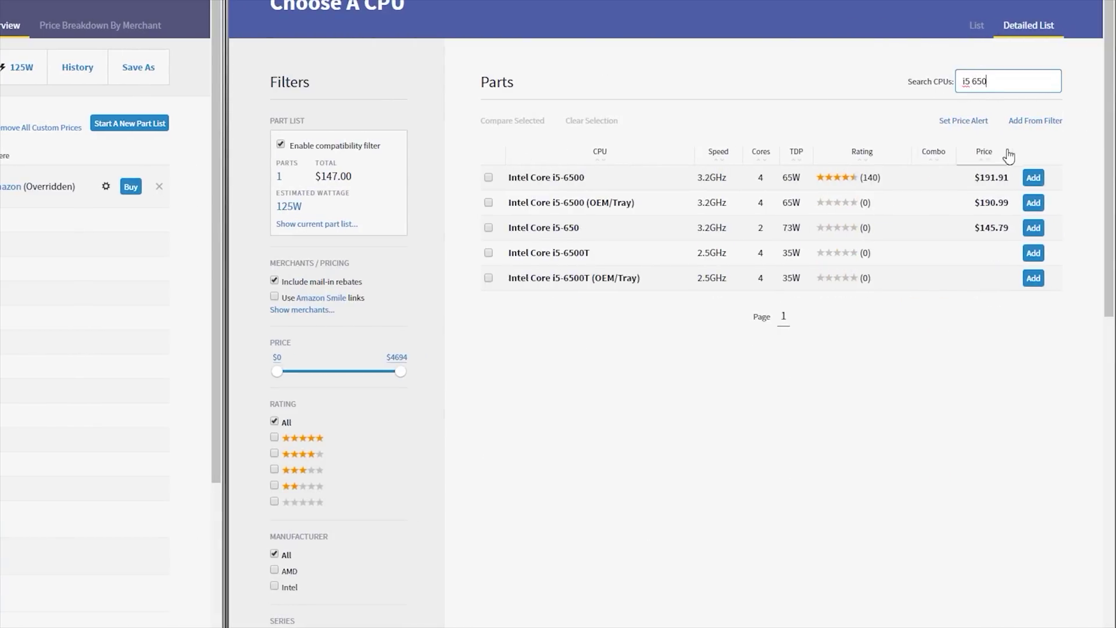
left_click(1034, 179)
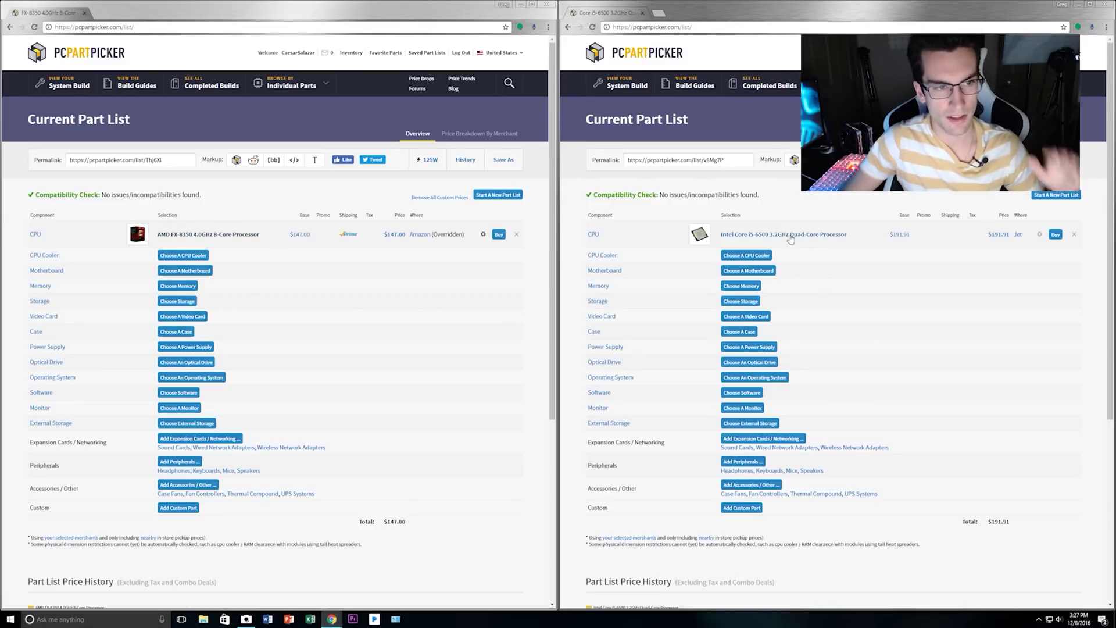
Add a Cooler Master Hyper 212 EVO cooler in one window and a CRYORIG C7 in the other
left_click(196, 256)
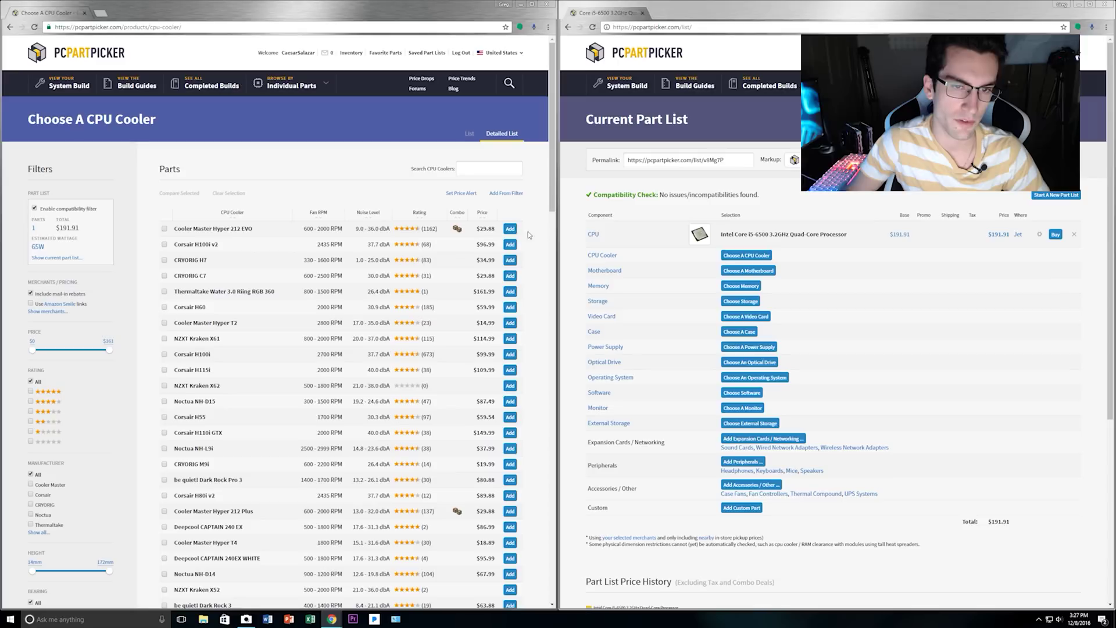
left_click(509, 229)
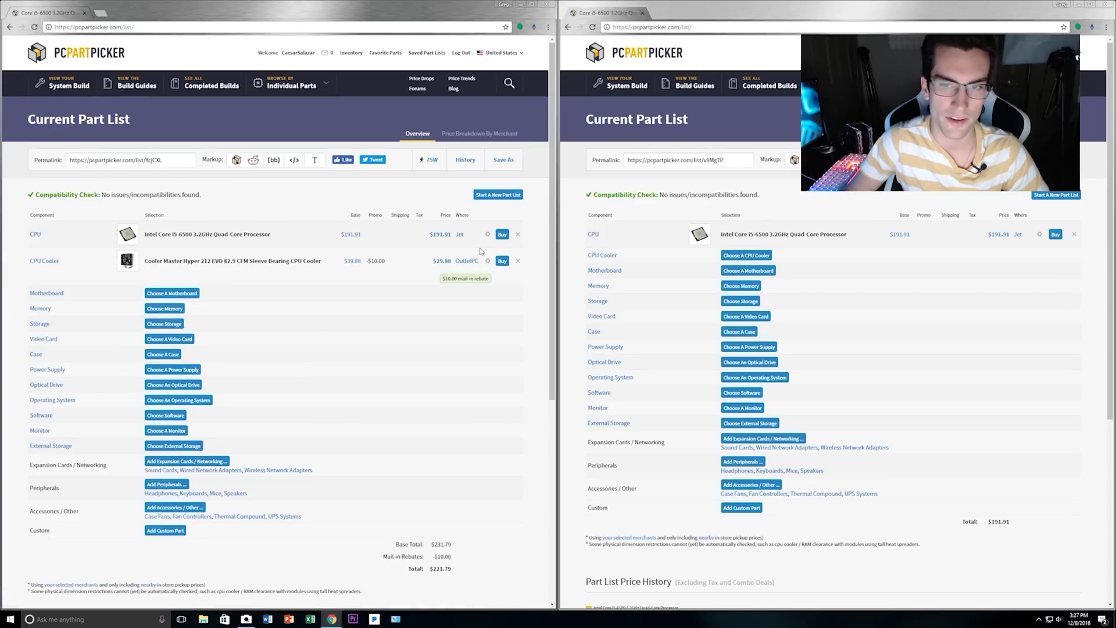
left_click(736, 259)
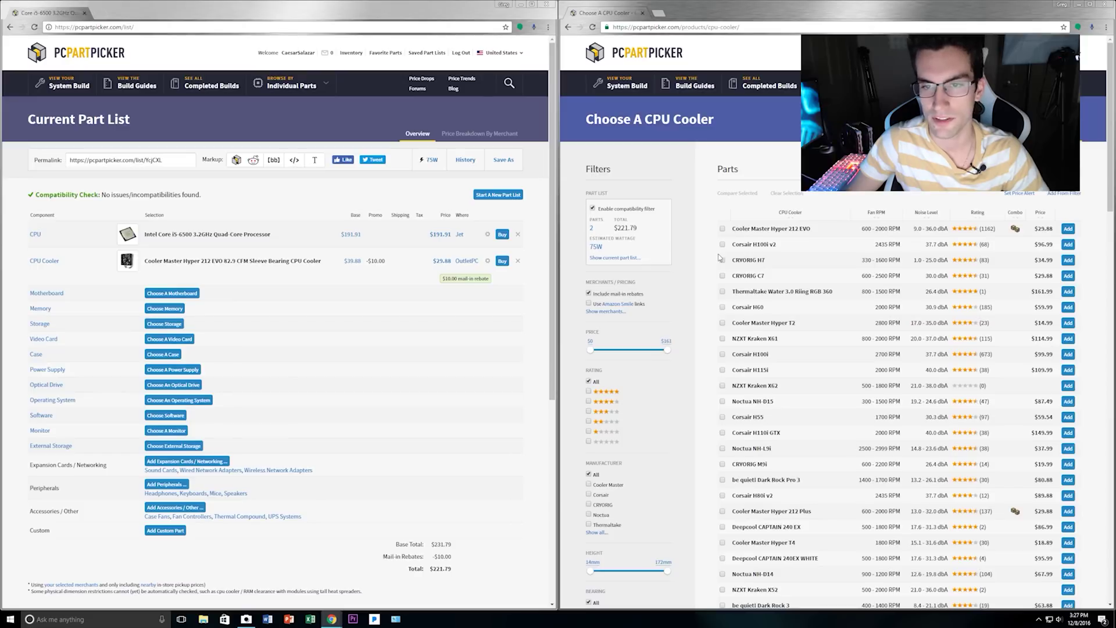
left_click(1068, 275)
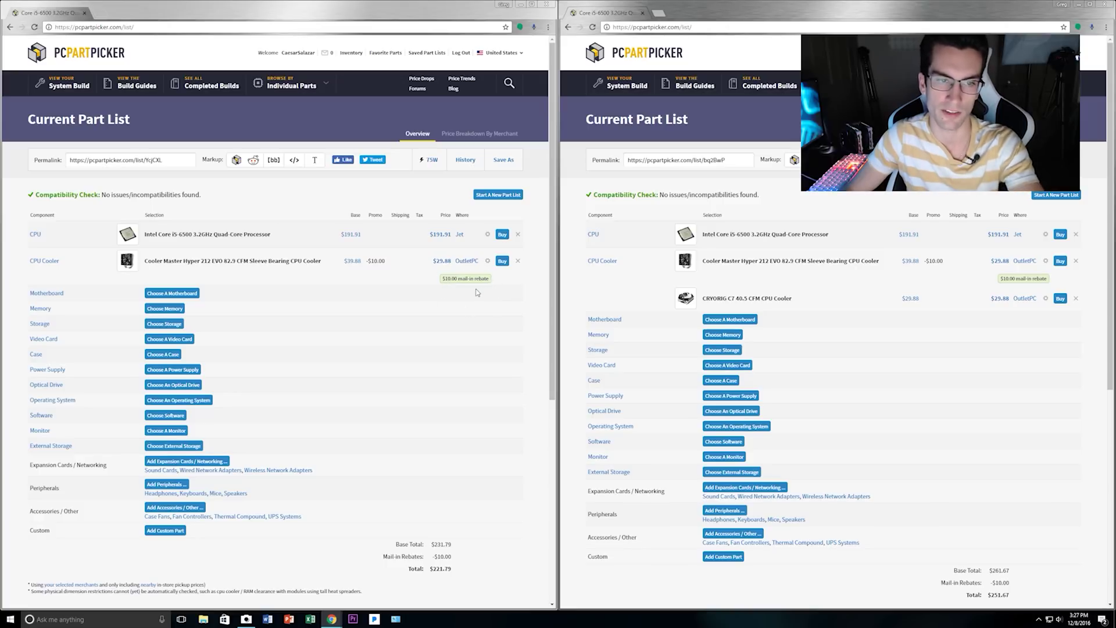
Price the Hyper 212 EVO from a specific merchant, then browse compatible AM3+ motherboards
left_click(486, 261)
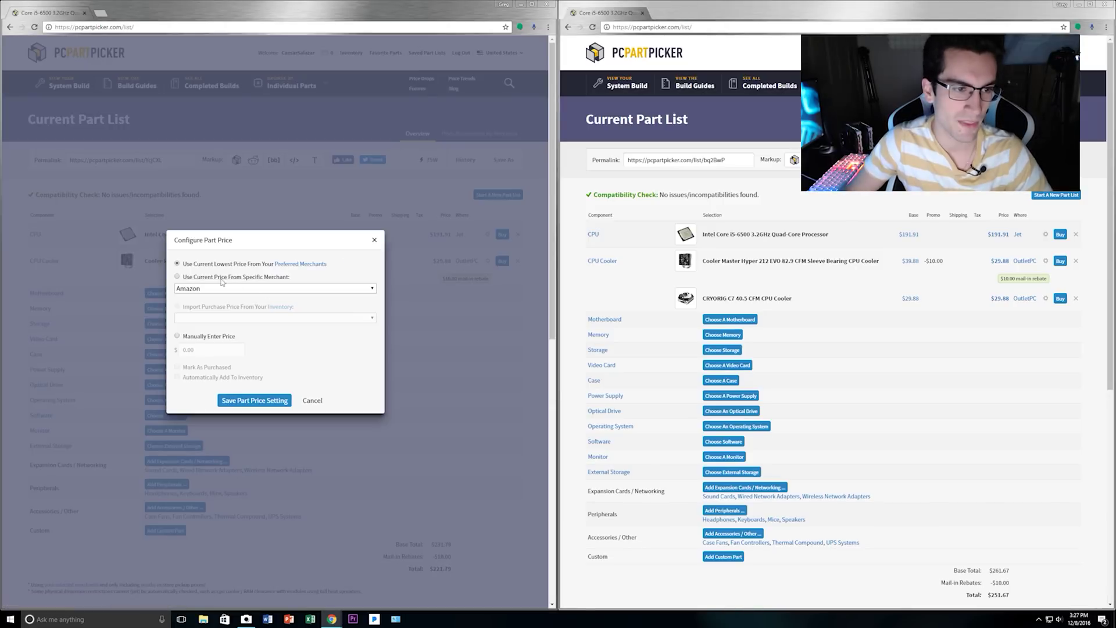
left_click(223, 277)
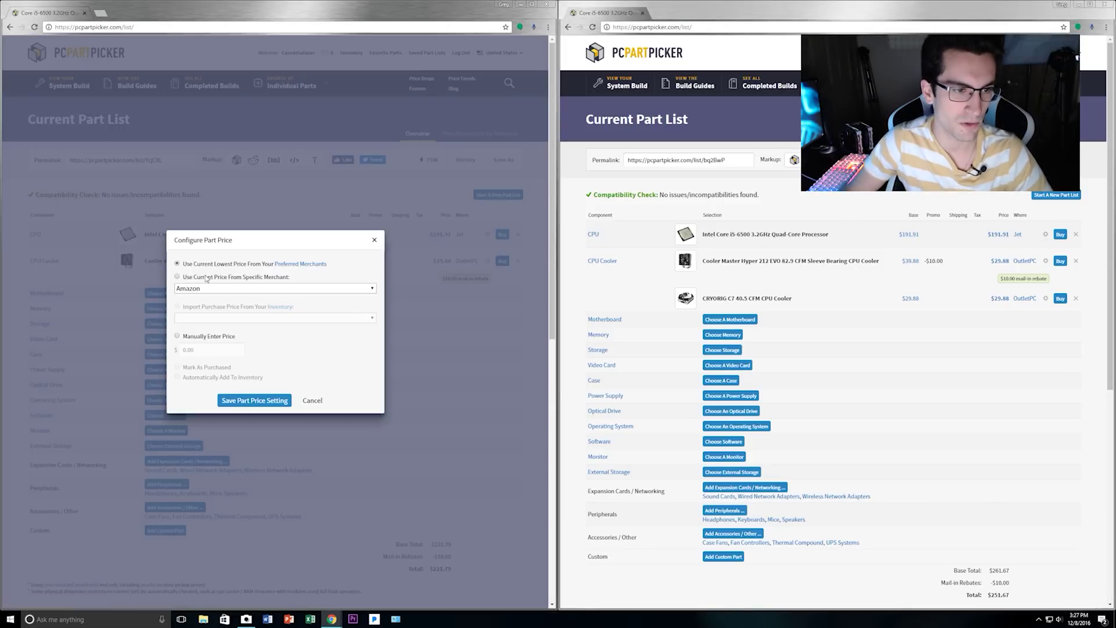
left_click(278, 407)
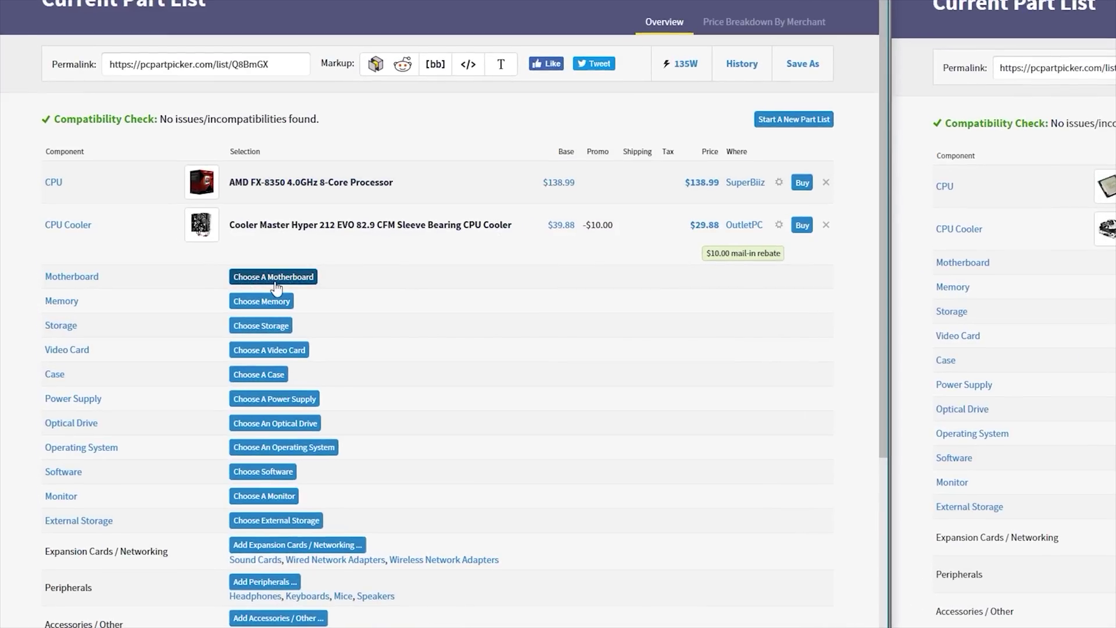
left_click(275, 279)
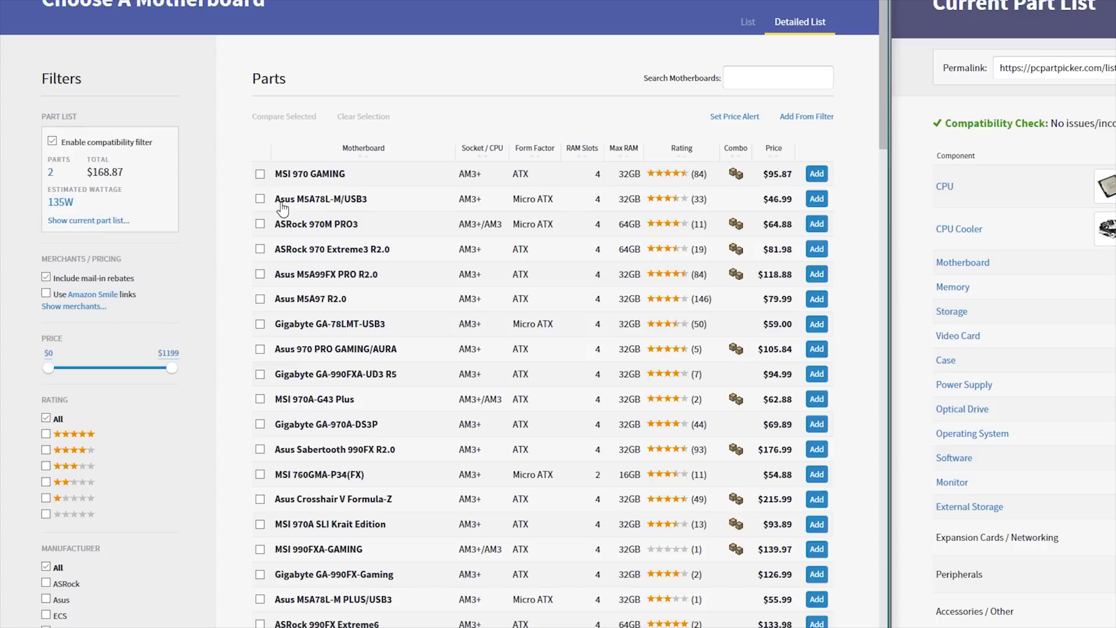
Add the MSI 970 GAMING motherboard ($95.87) to the FX-8350 list, bringing it to $264.74
scroll(281, 206, "down", 20)
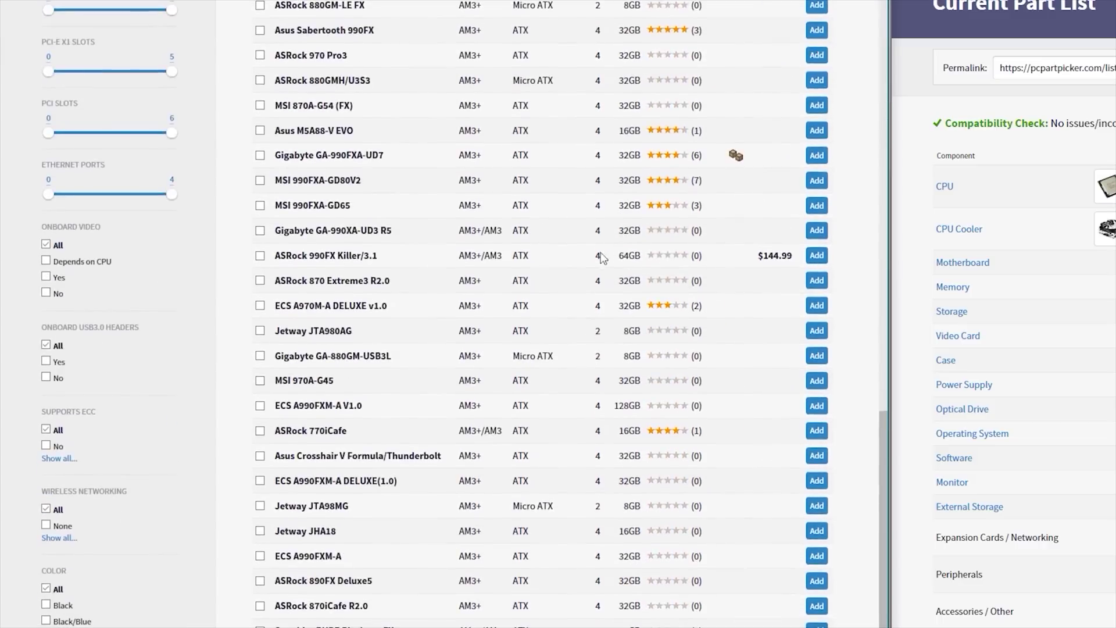
scroll(596, 260, "up", 20)
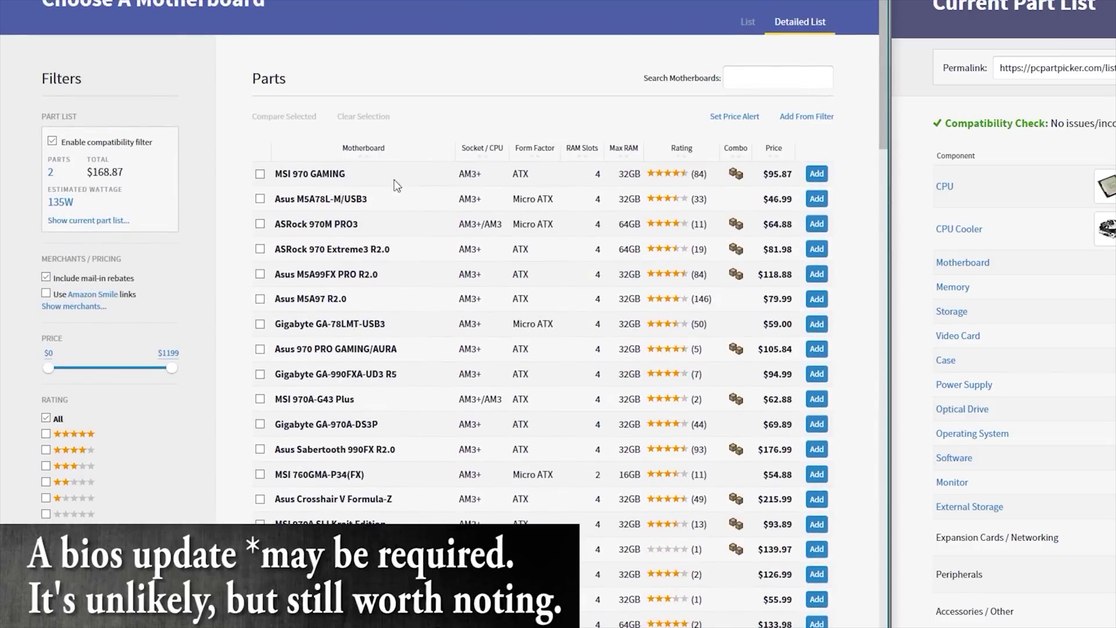
left_click(816, 173)
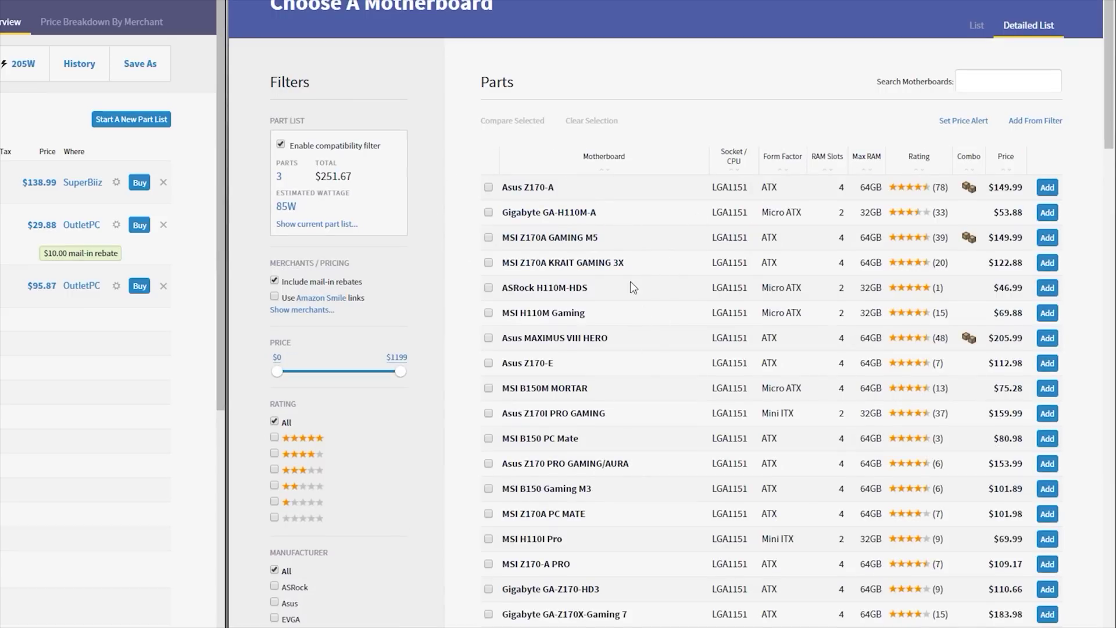
scroll(634, 279, "down", 5)
scroll(649, 207, "up", 1)
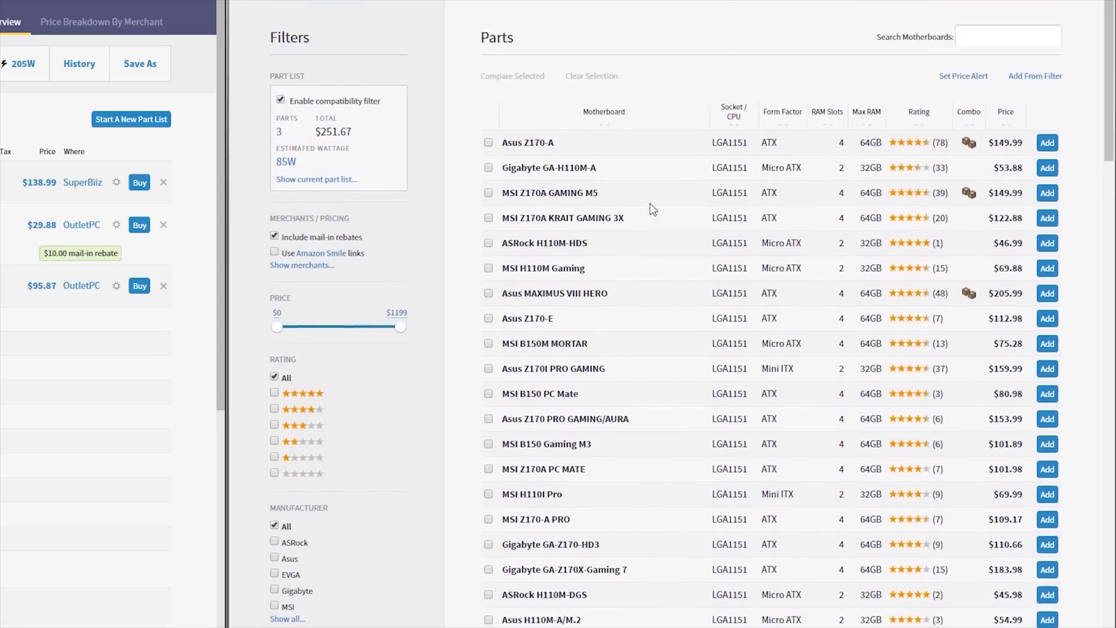
scroll(651, 204, "up", 1)
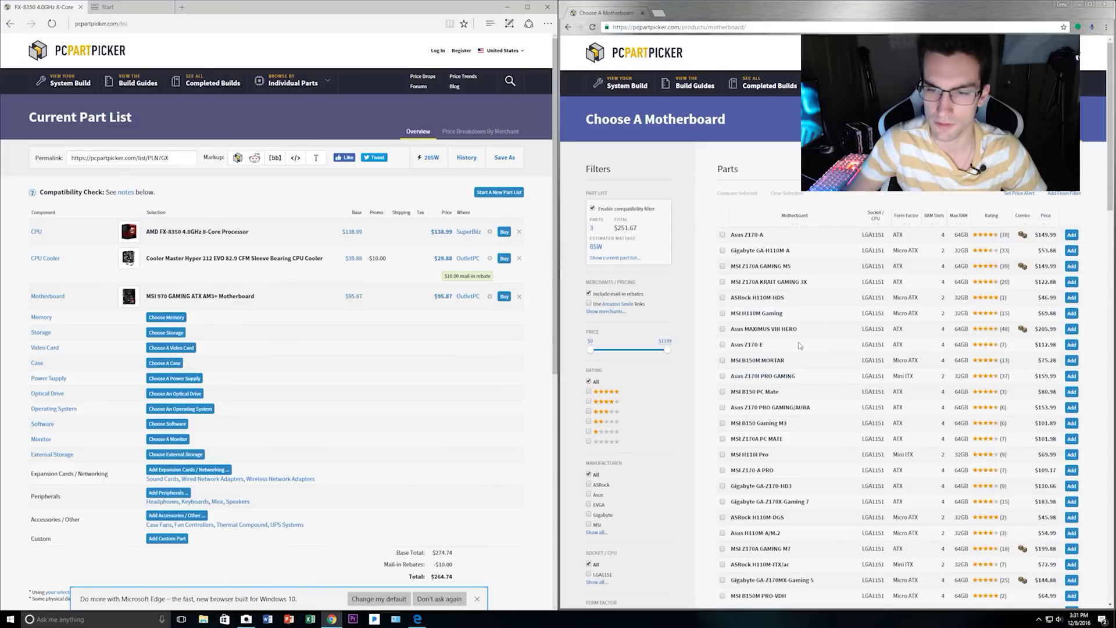
Add the ASRock H110M-ITX/ac board to the Intel list, then browse DDR3 memory for the AMD build
scroll(803, 343, "down", 2)
scroll(868, 412, "down", 2)
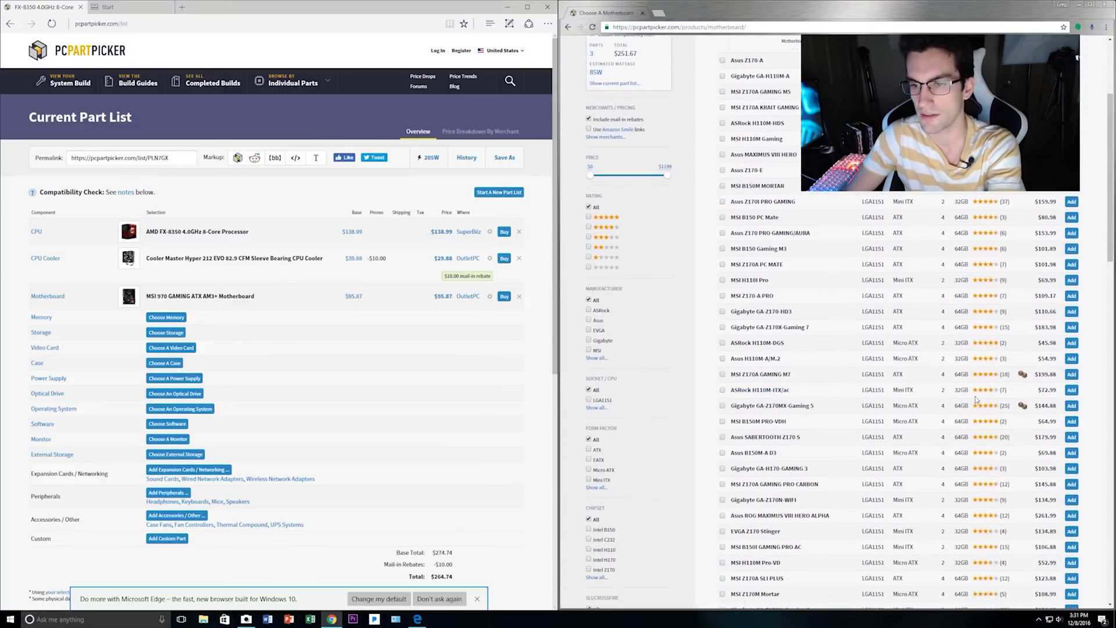
left_click(1071, 390)
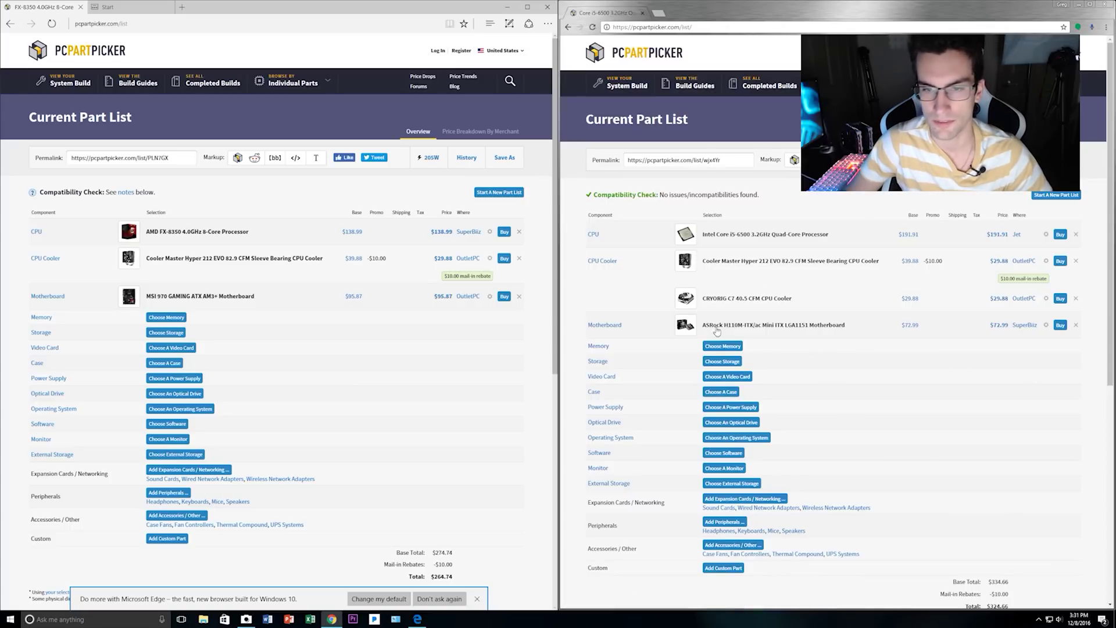
left_click(775, 329)
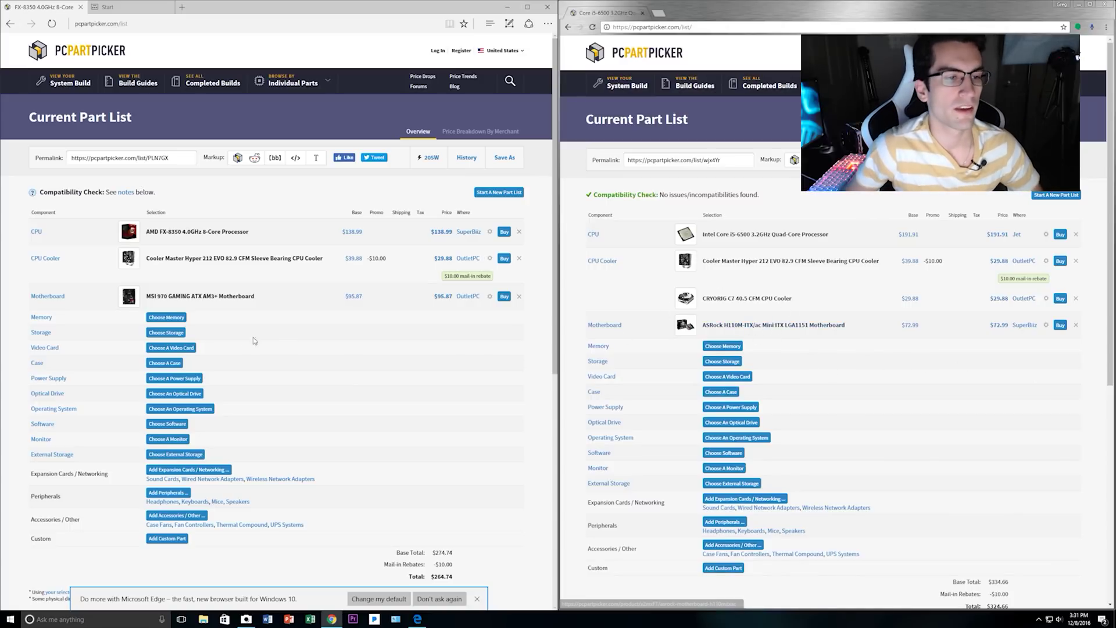
left_click(166, 317)
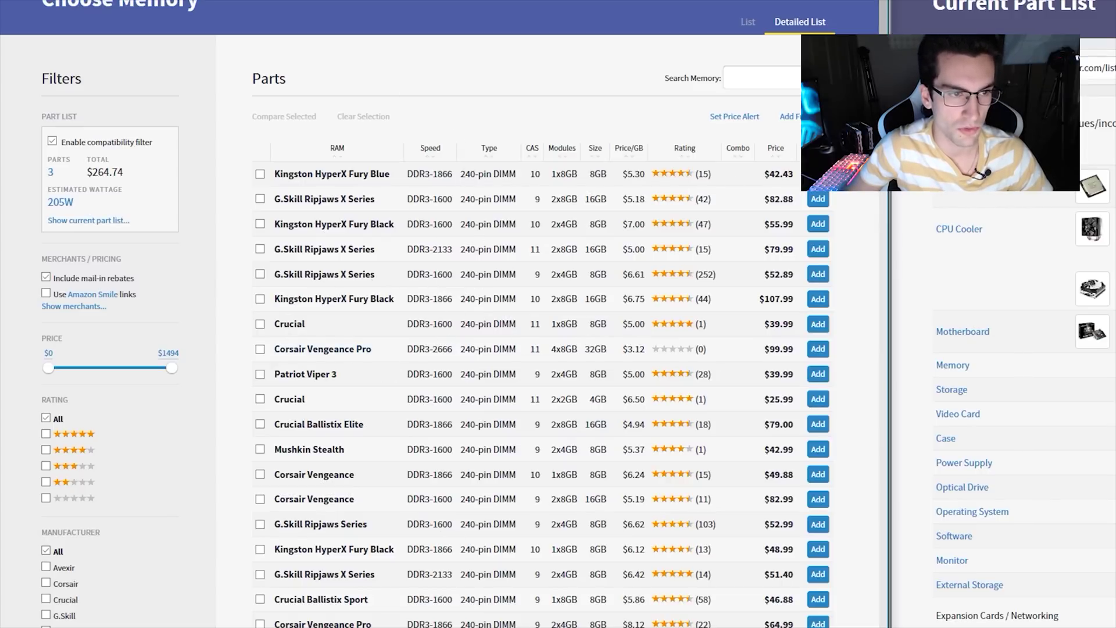
Swap Fury Blue for Kingston HyperX Fury Black 2x4GB DDR3 (AMD); add Avexir Core Series DDR4 (Intel)
left_click(818, 174)
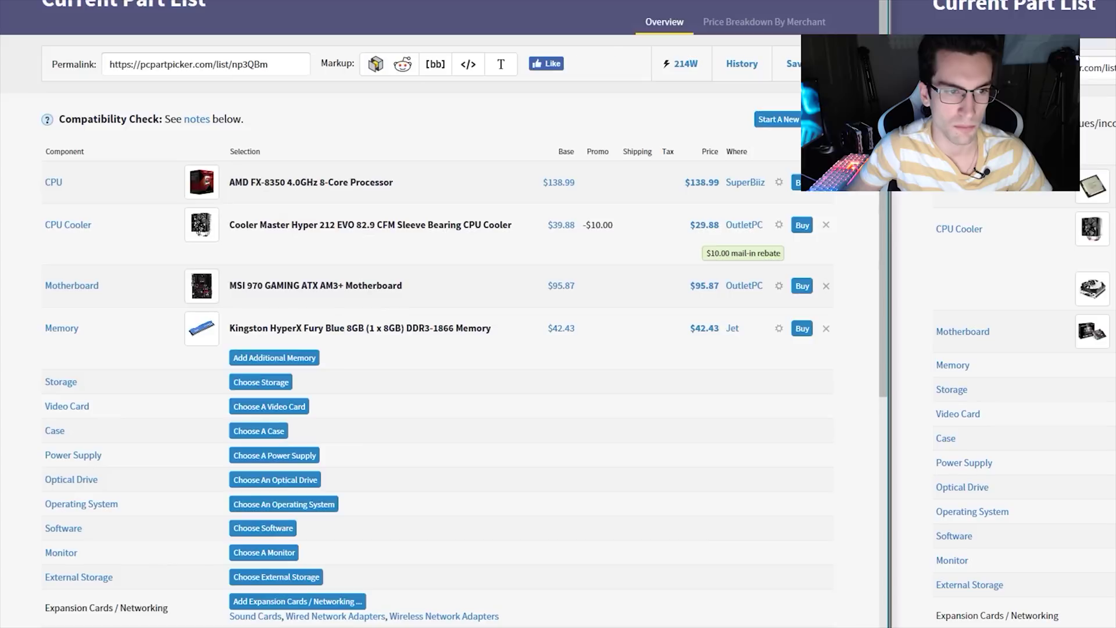
left_click(826, 329)
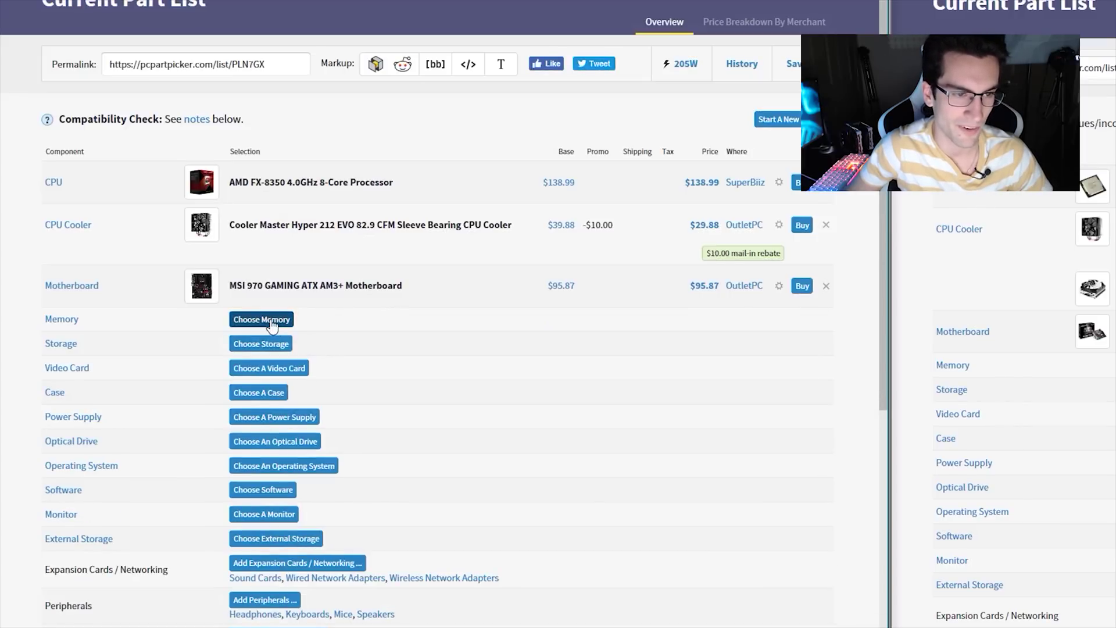
left_click(288, 321)
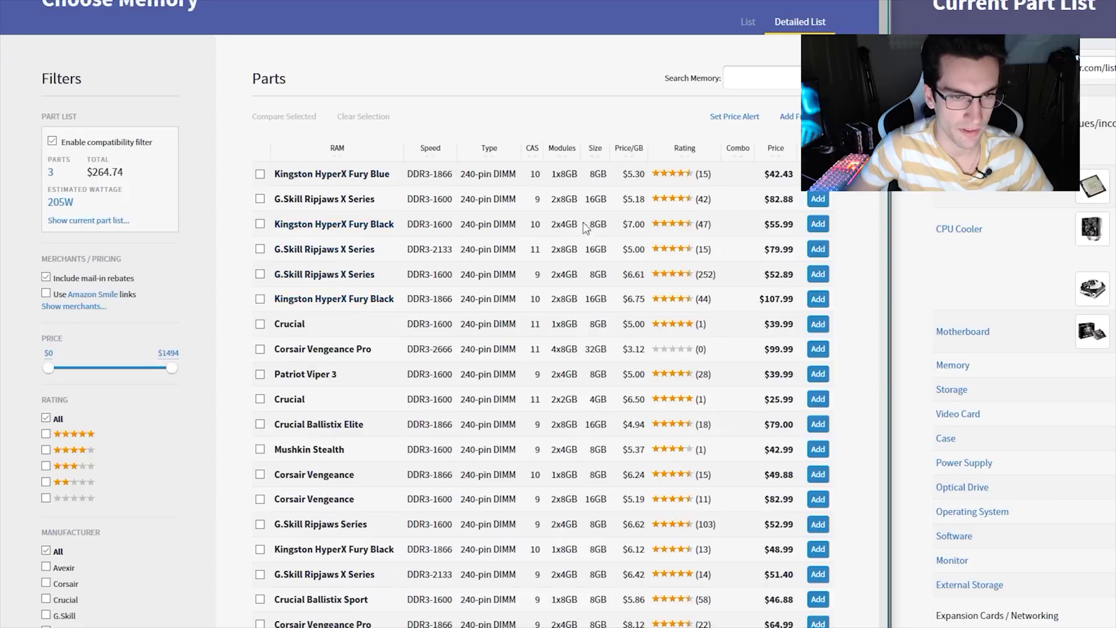
left_click(817, 226)
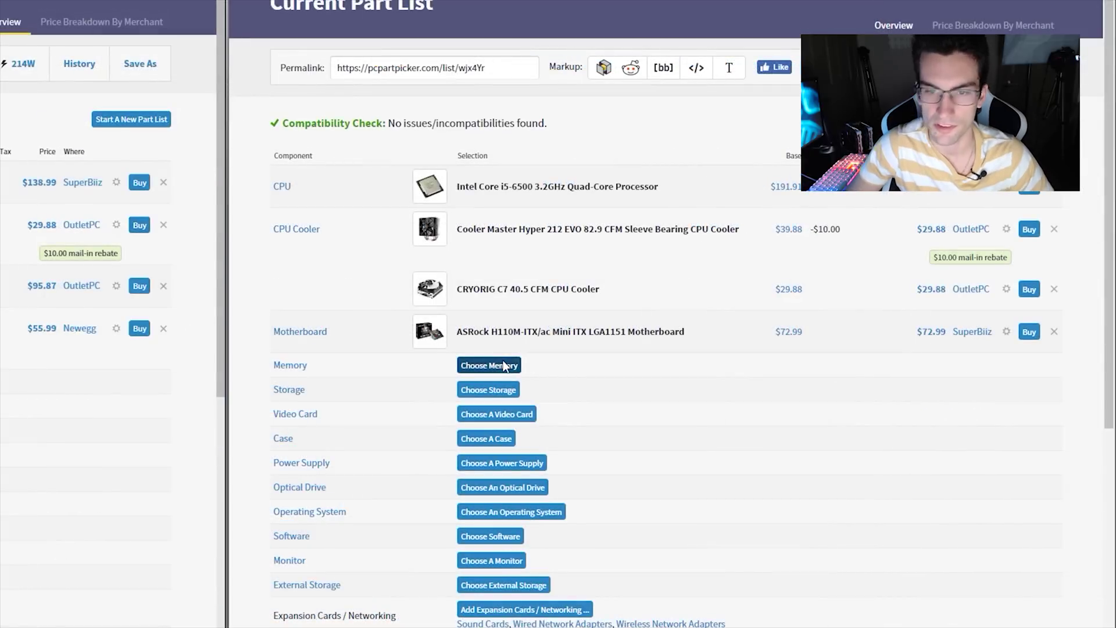
left_click(473, 365)
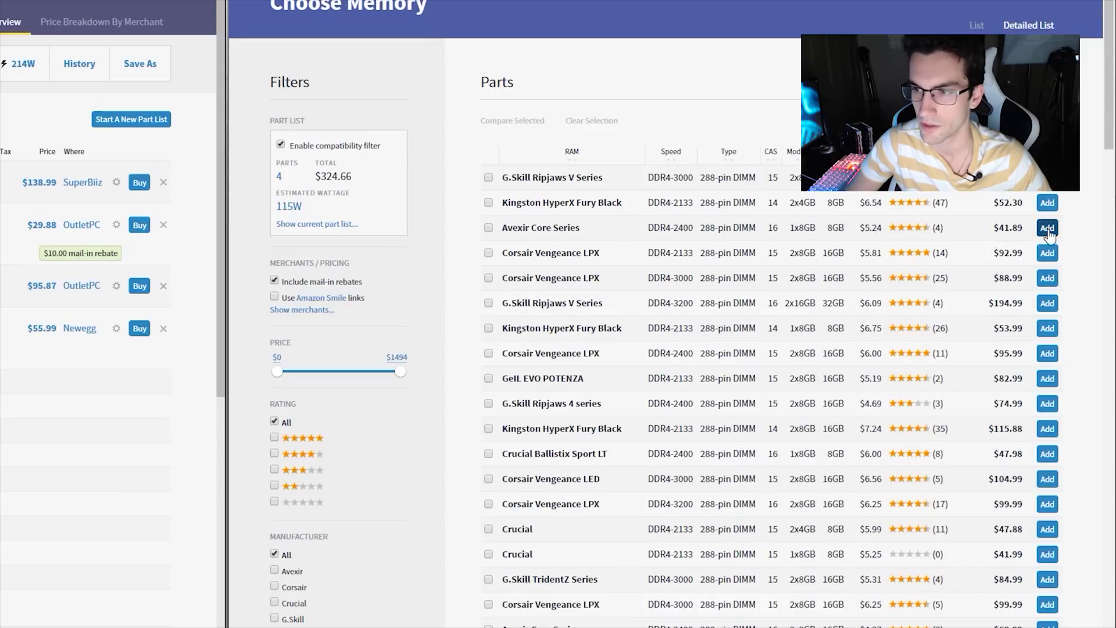
left_click(1046, 228)
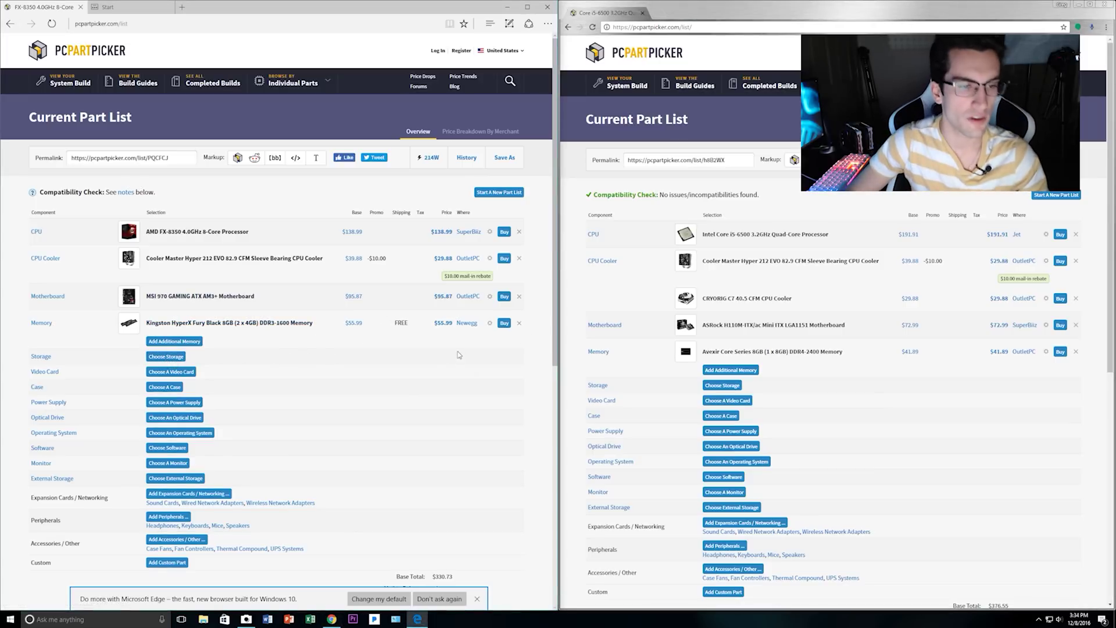
Add four WD Caviar Blue 1TB drives ($49.78 each) to the AMD list, then browse cases
left_click(165, 356)
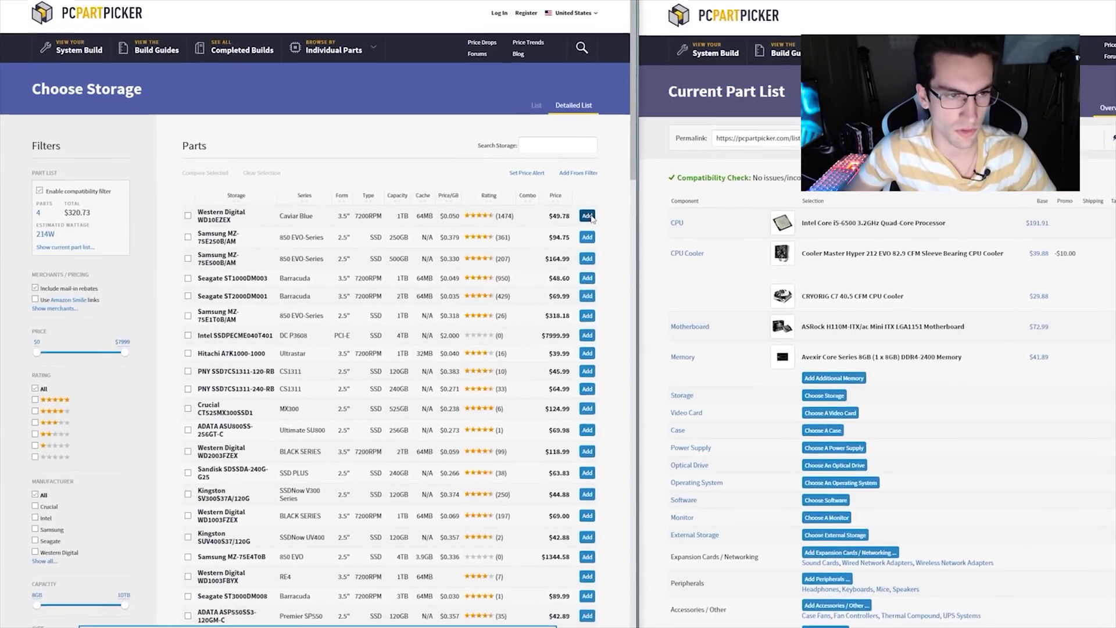
left_click(587, 216)
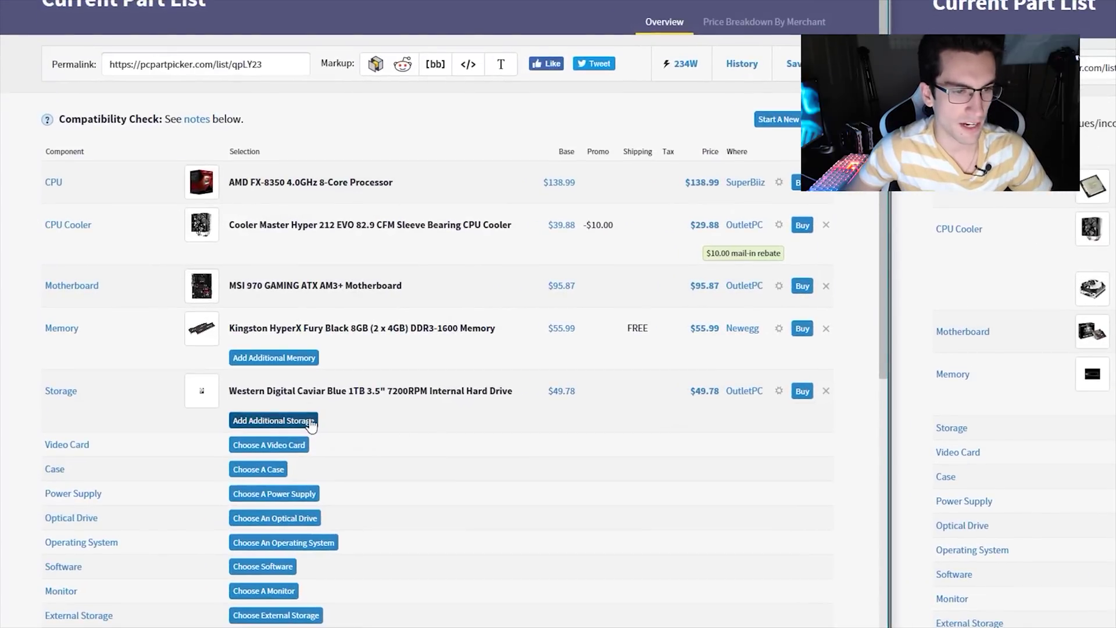
left_click(312, 422)
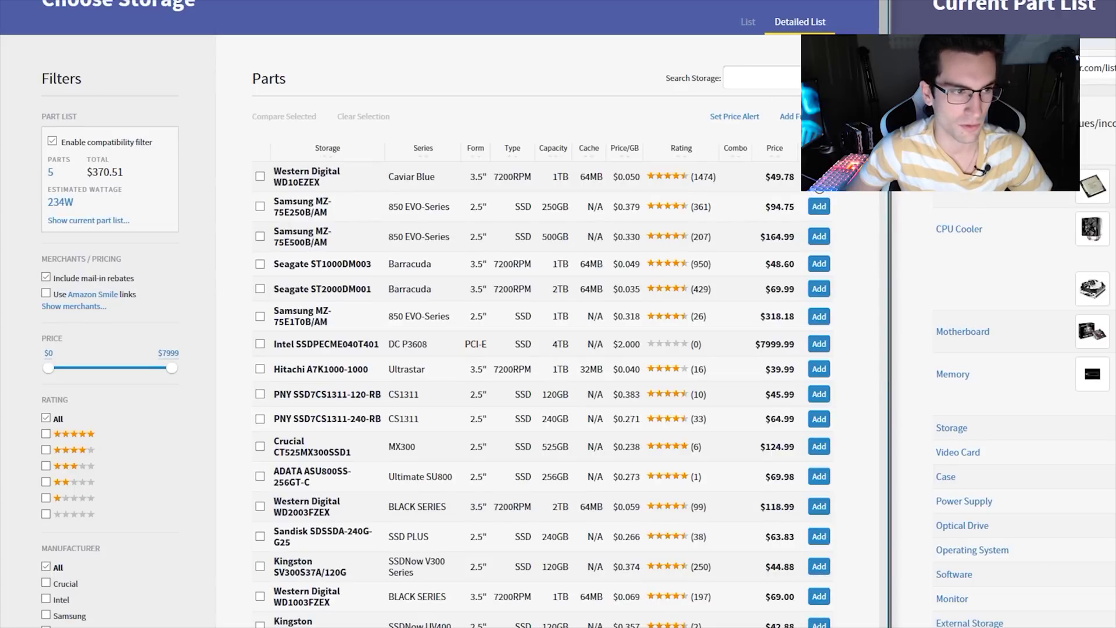
left_click(819, 180)
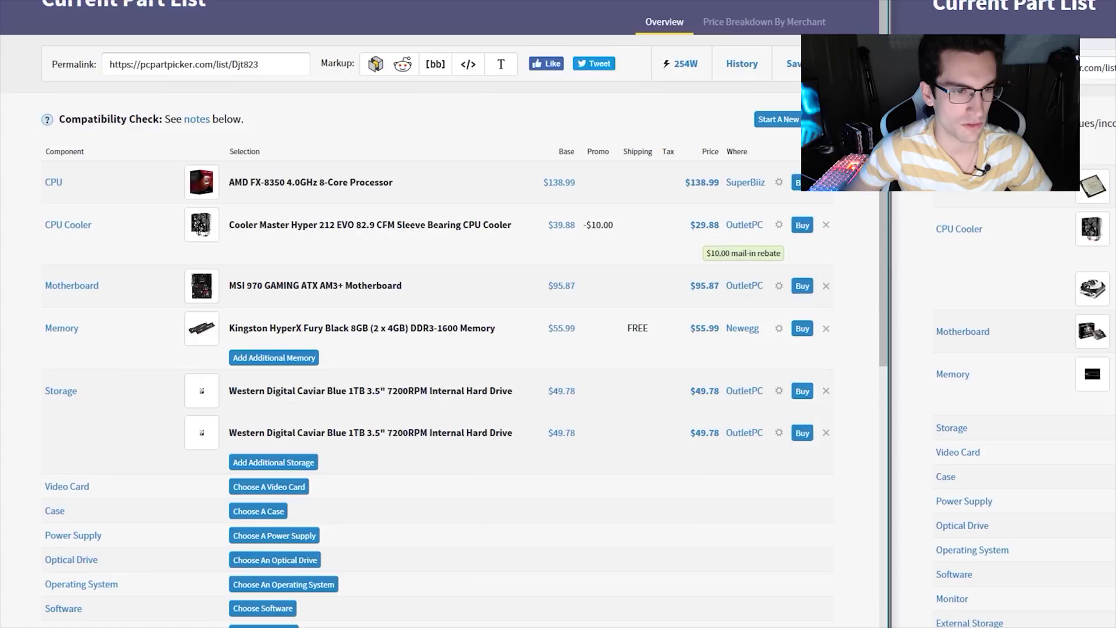
left_click(301, 465)
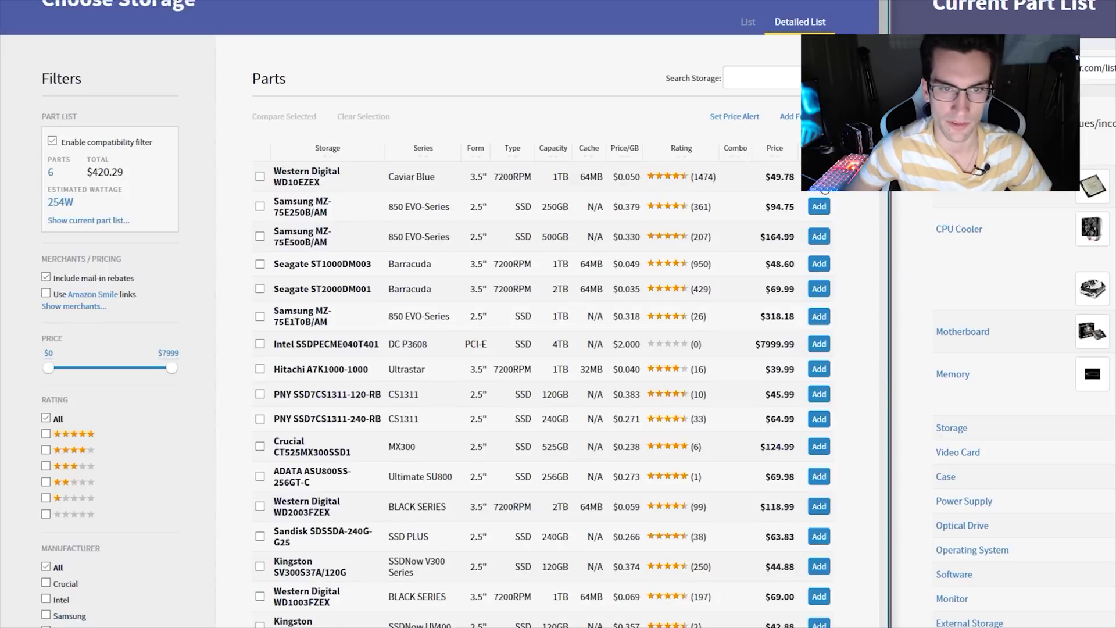
left_click(821, 180)
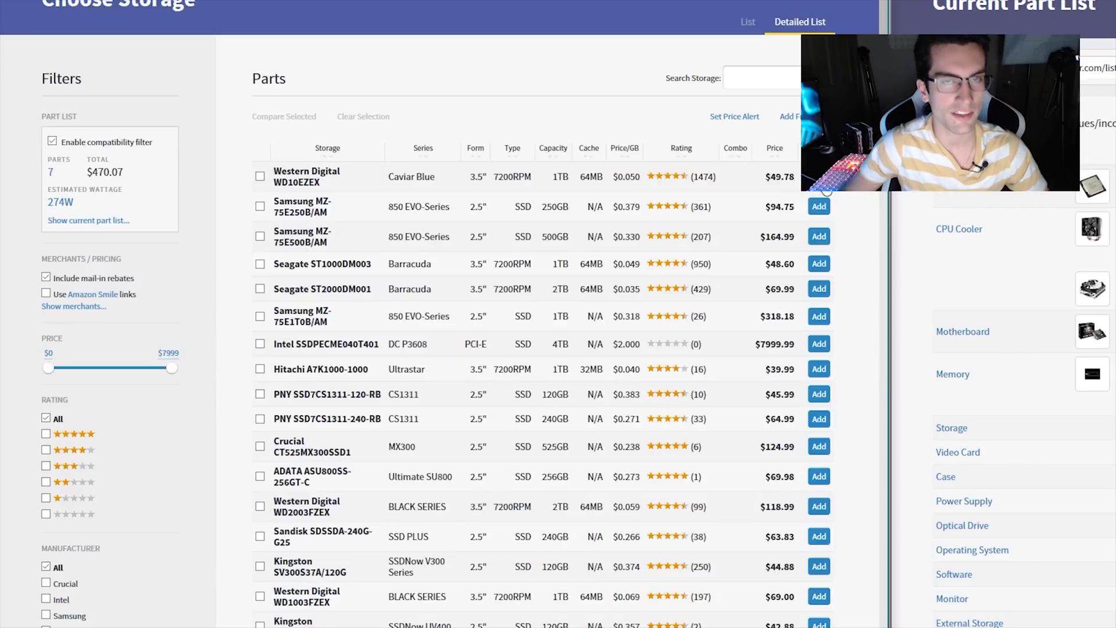
left_click(821, 180)
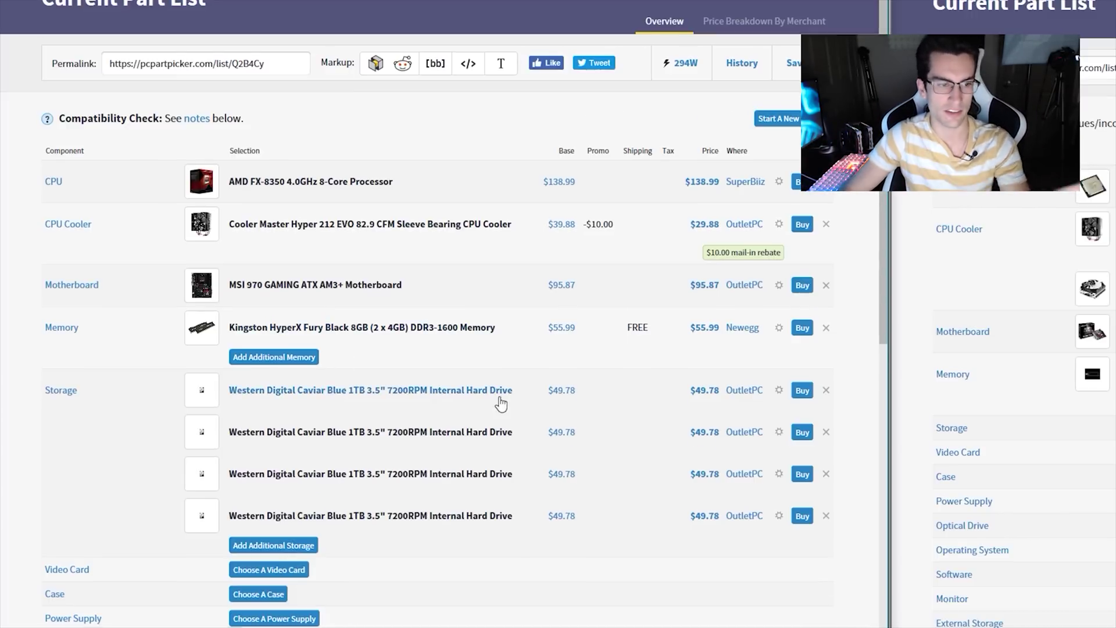
scroll(500, 337, "down", 7)
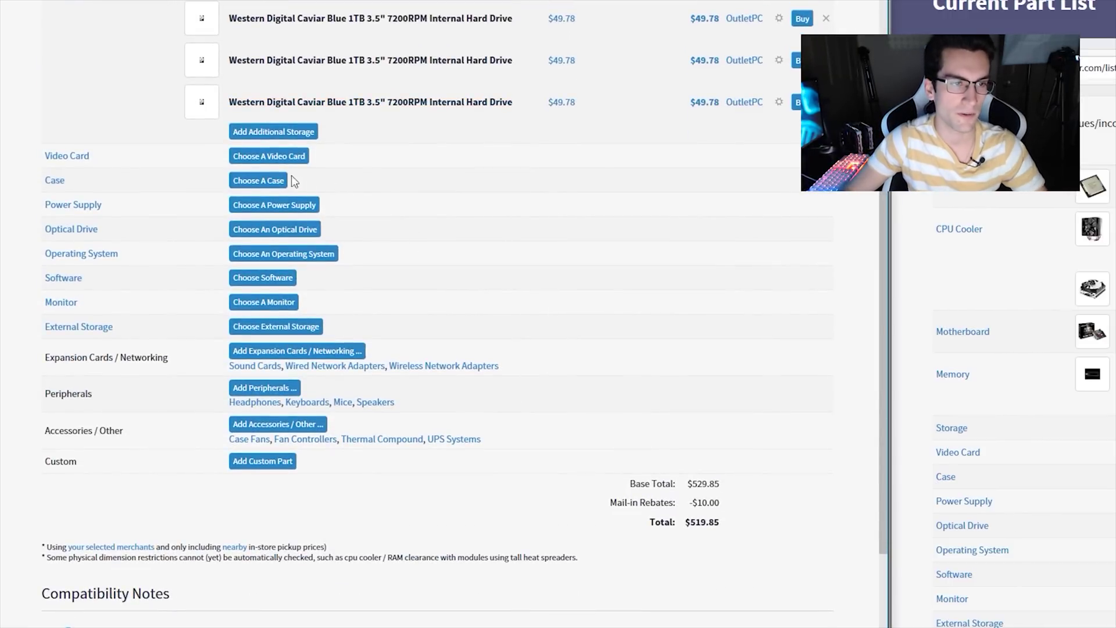
left_click(259, 182)
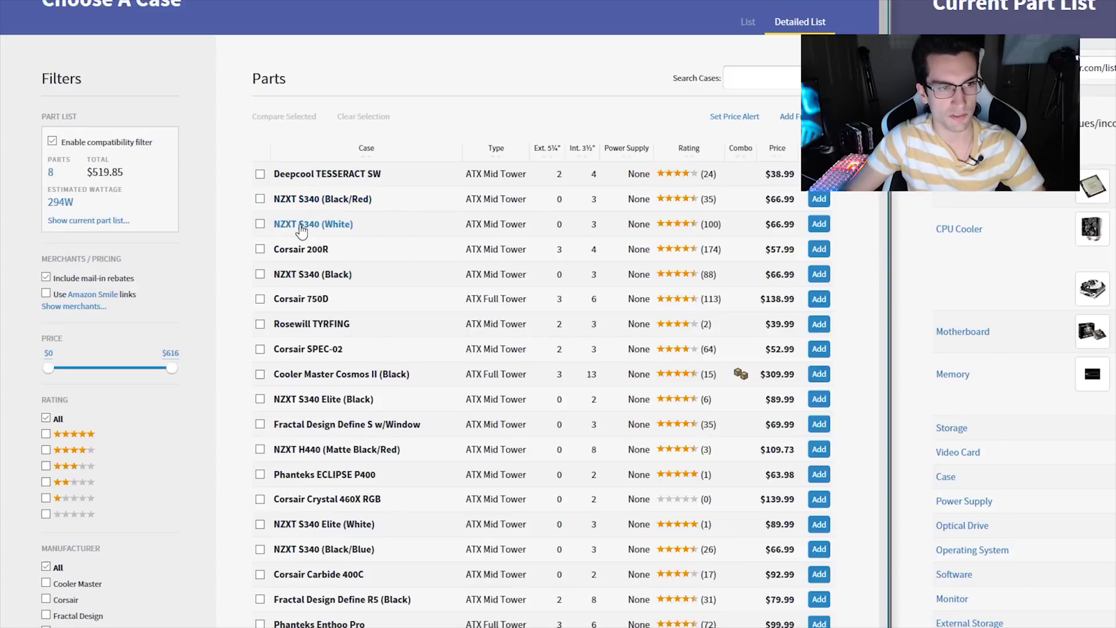
Add the NZXT S340 (White) case at $66.99 to the AMD build
left_click(819, 224)
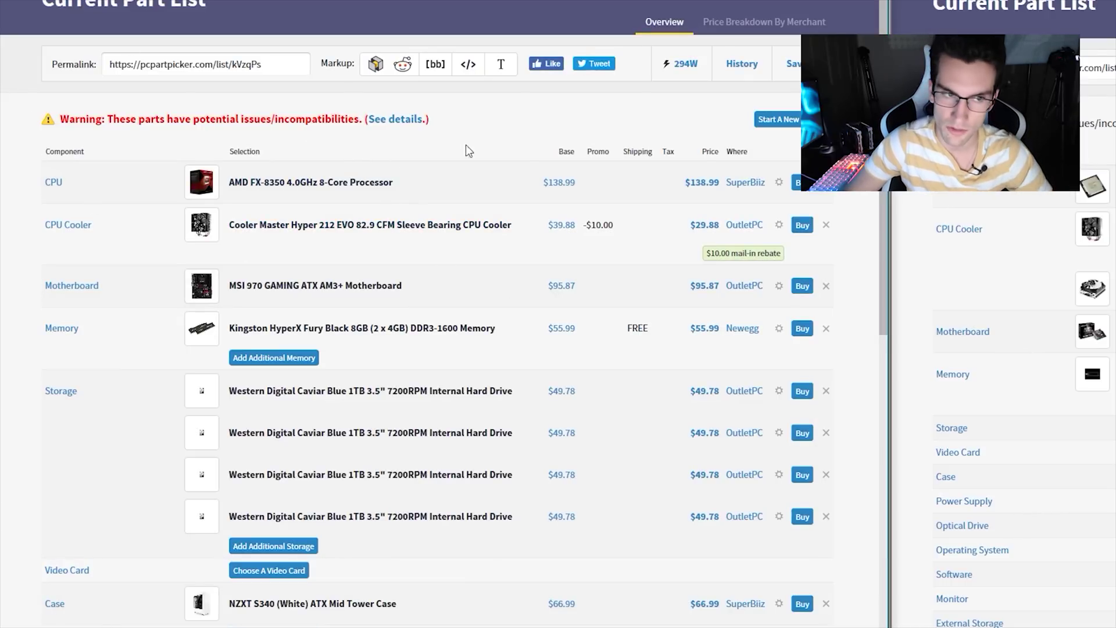
scroll(523, 153, "down", 3)
scroll(525, 152, "down", 12)
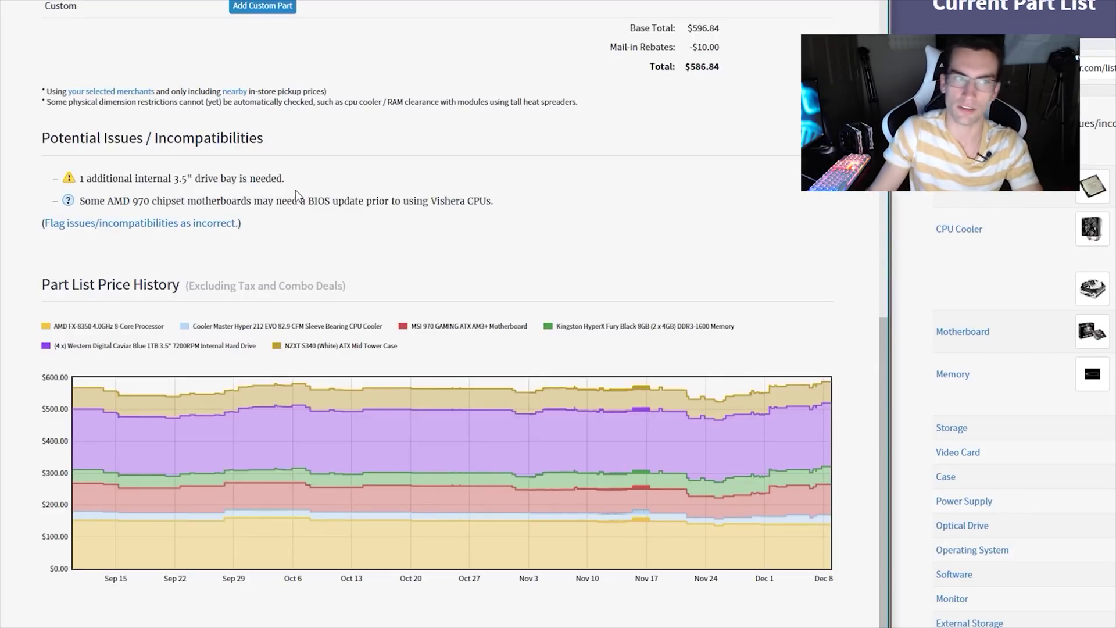
Remove the fourth WD Caviar Blue drive so three remain and the drive-bay warning clears
scroll(410, 302, "up", 10)
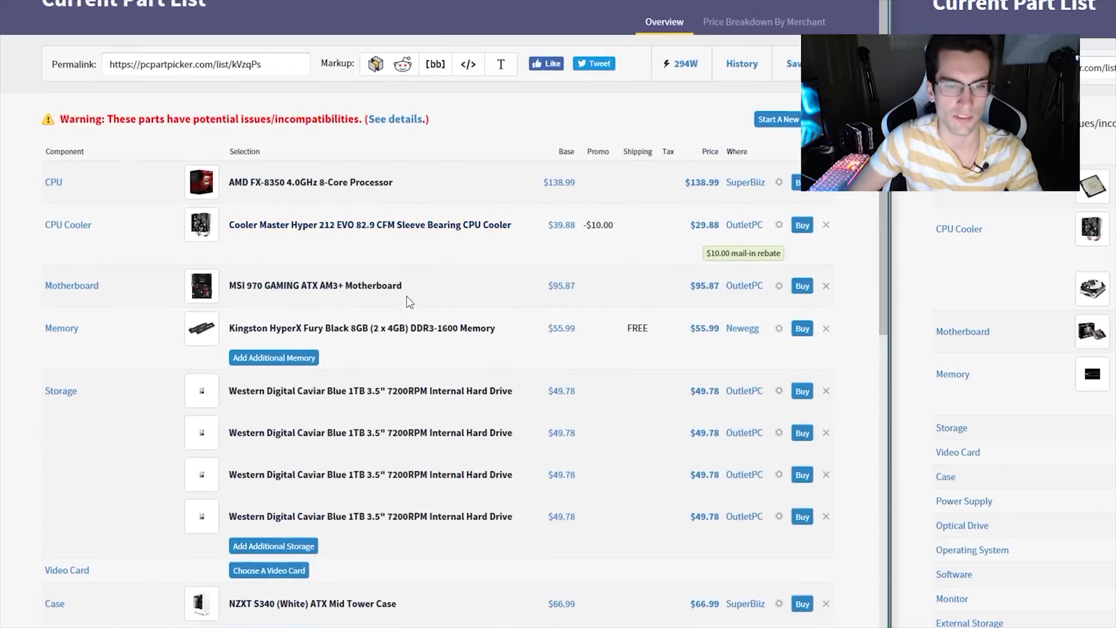
left_click(826, 516)
scroll(543, 453, "down", 10)
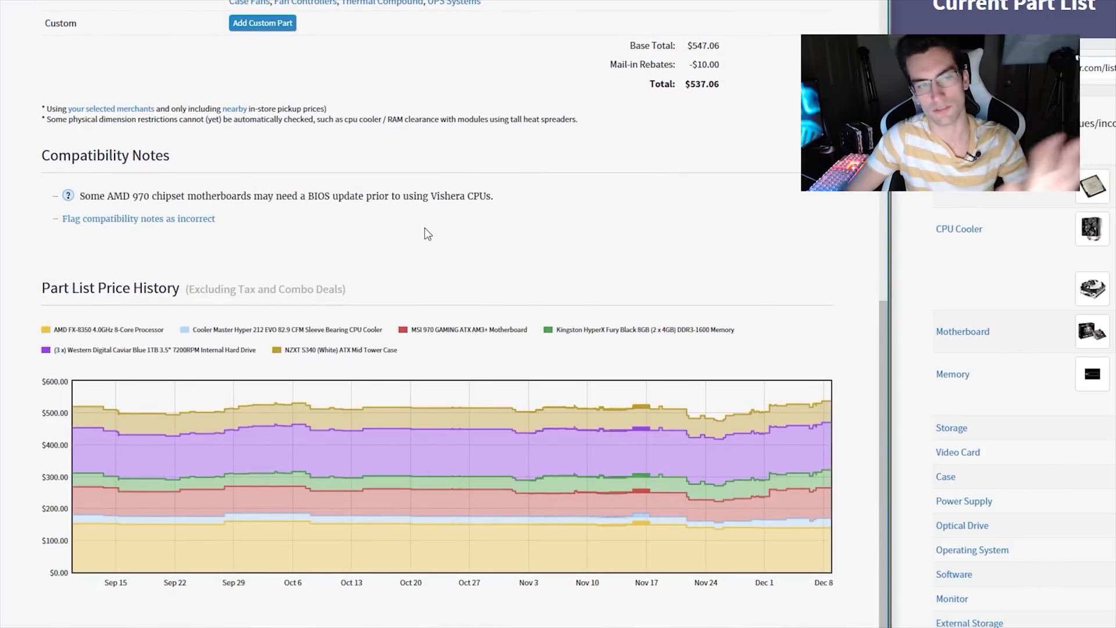
scroll(430, 226, "up", 10)
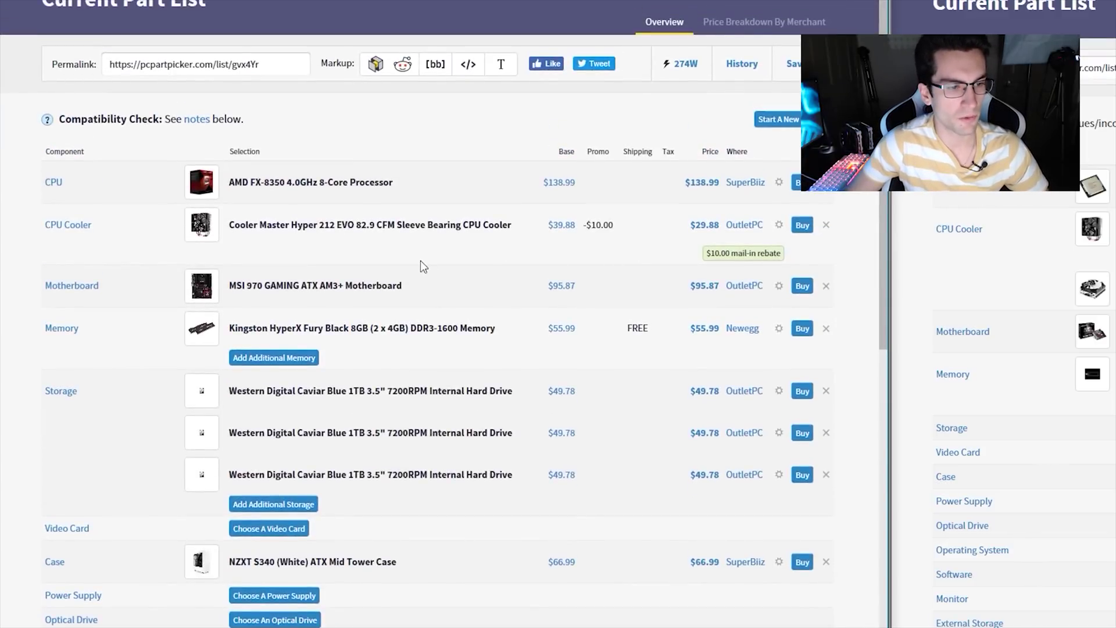
scroll(421, 260, "down", 5)
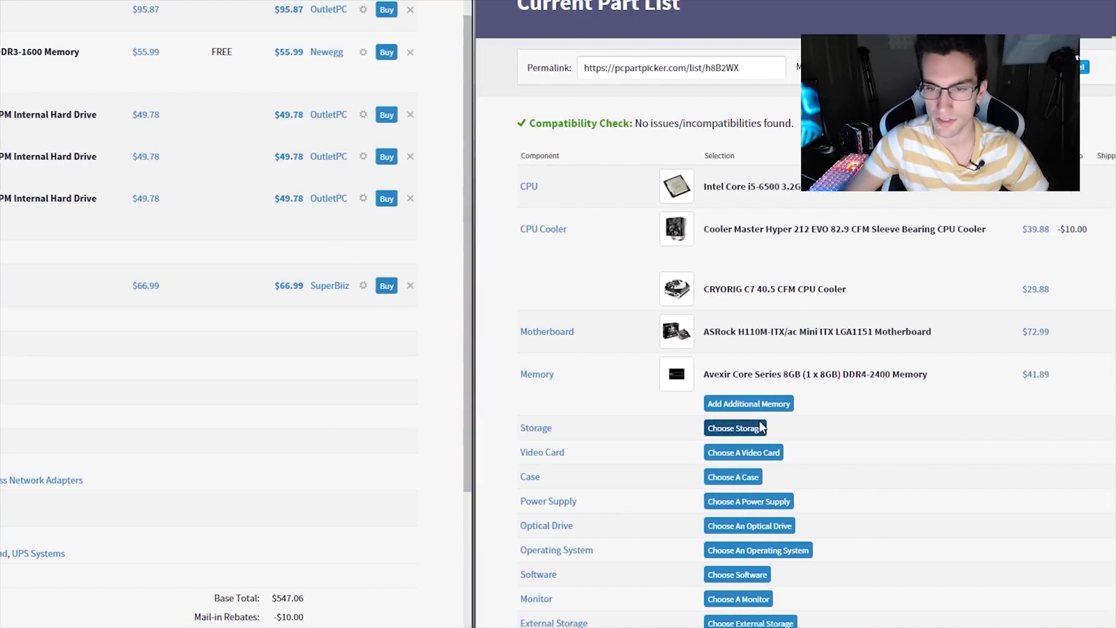
left_click(562, 428)
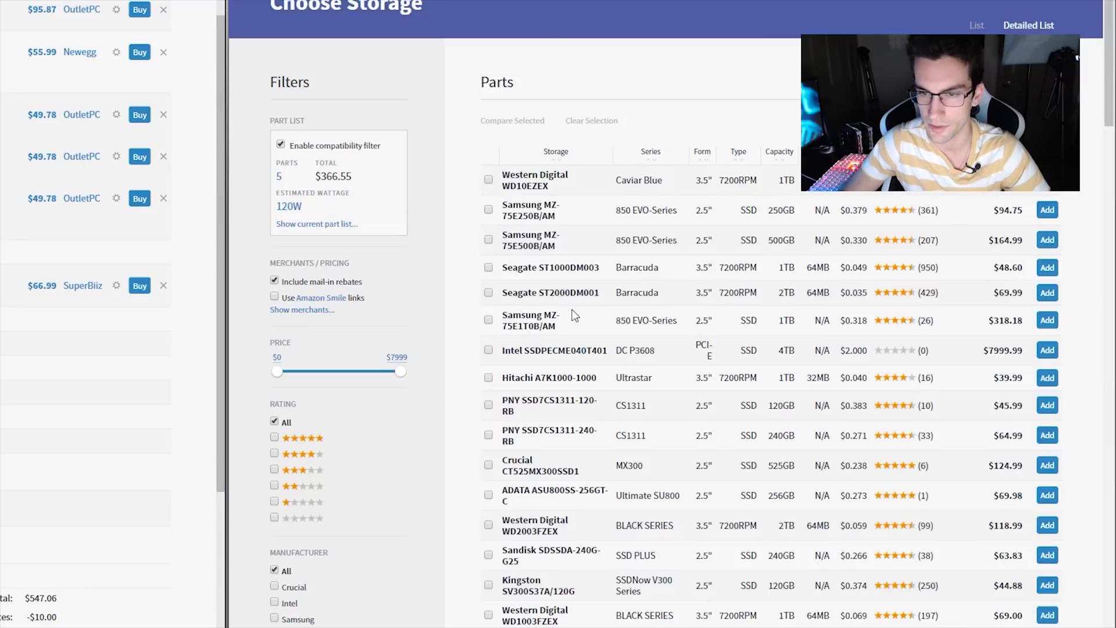
scroll(574, 315, "down", 3)
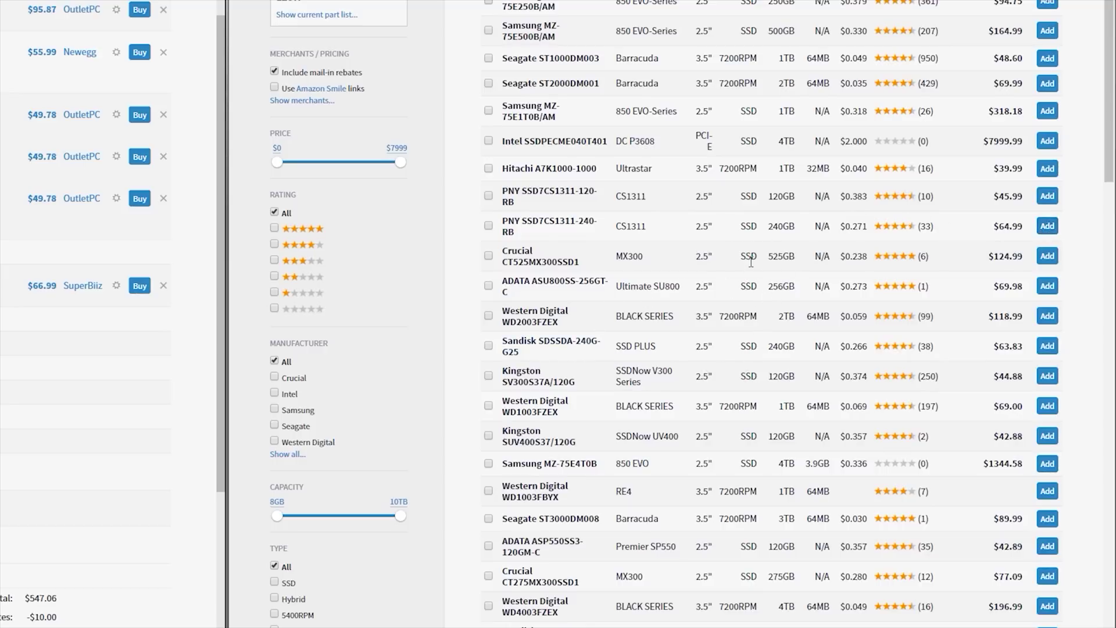
left_click(1046, 257)
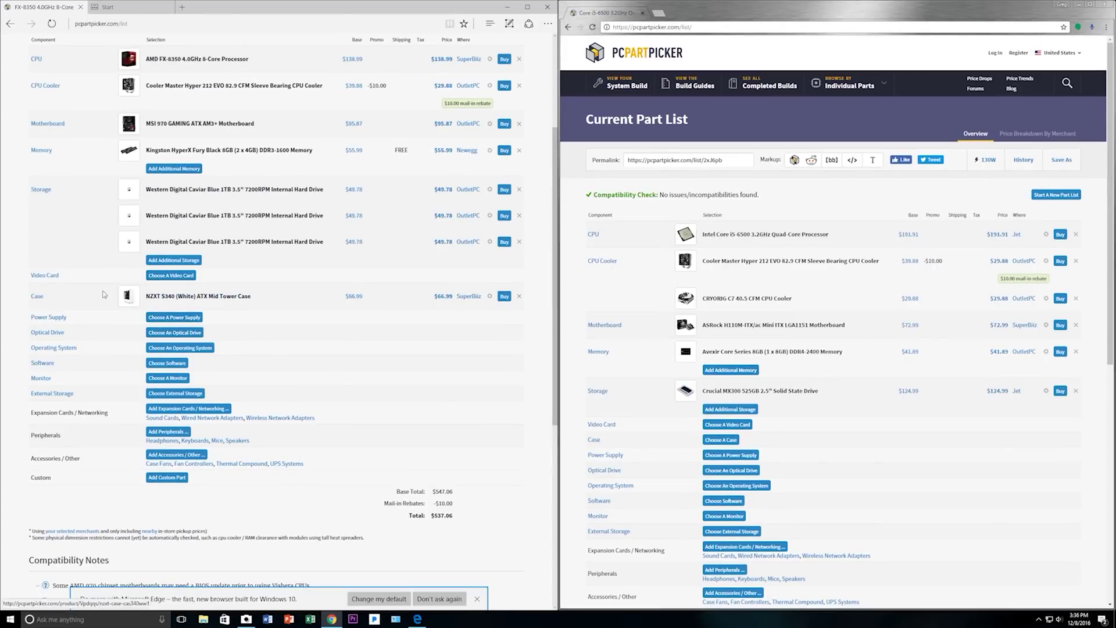
Search video cards for '480' and add the Gigabyte RX 480 G1 Gaming 4GB at $189.99
left_click(168, 277)
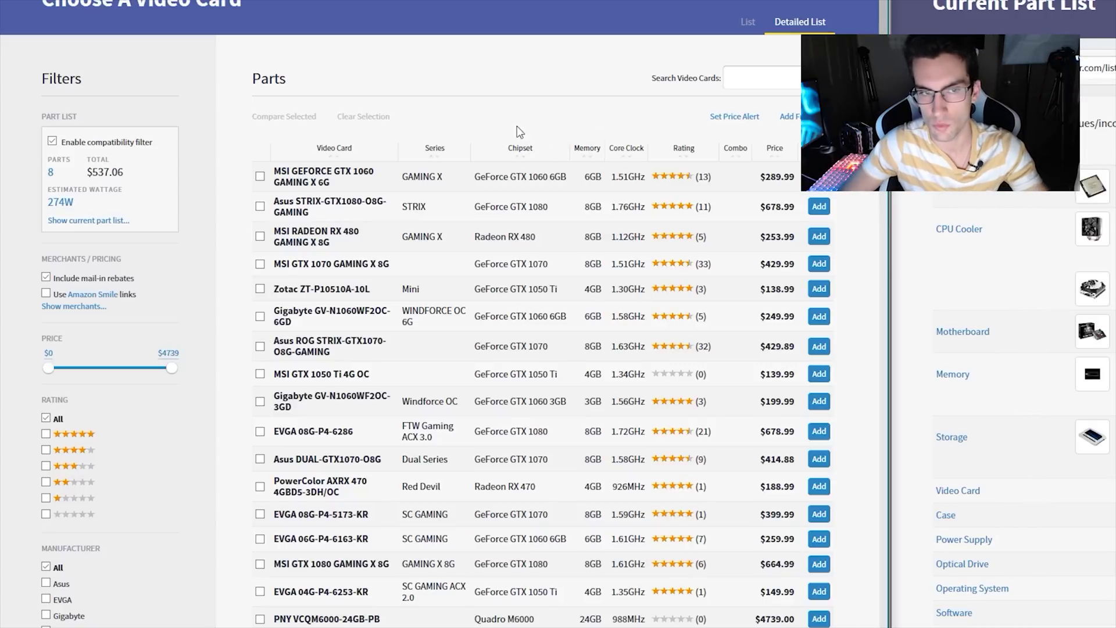
scroll(520, 128, "down", 5)
scroll(523, 126, "up", 5)
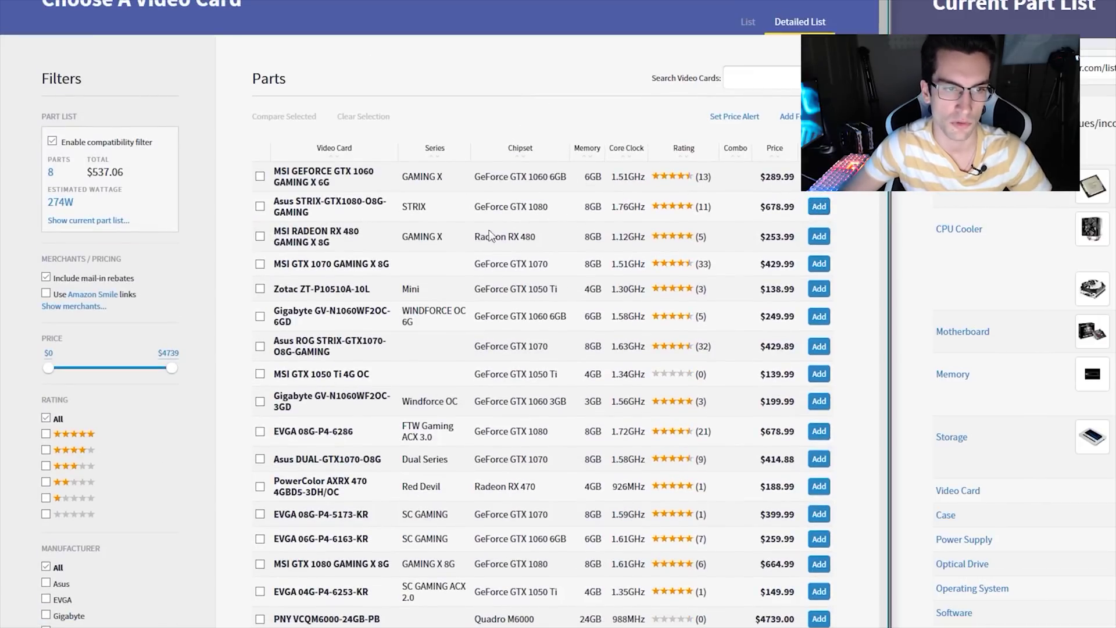
left_click(750, 78)
type("480")
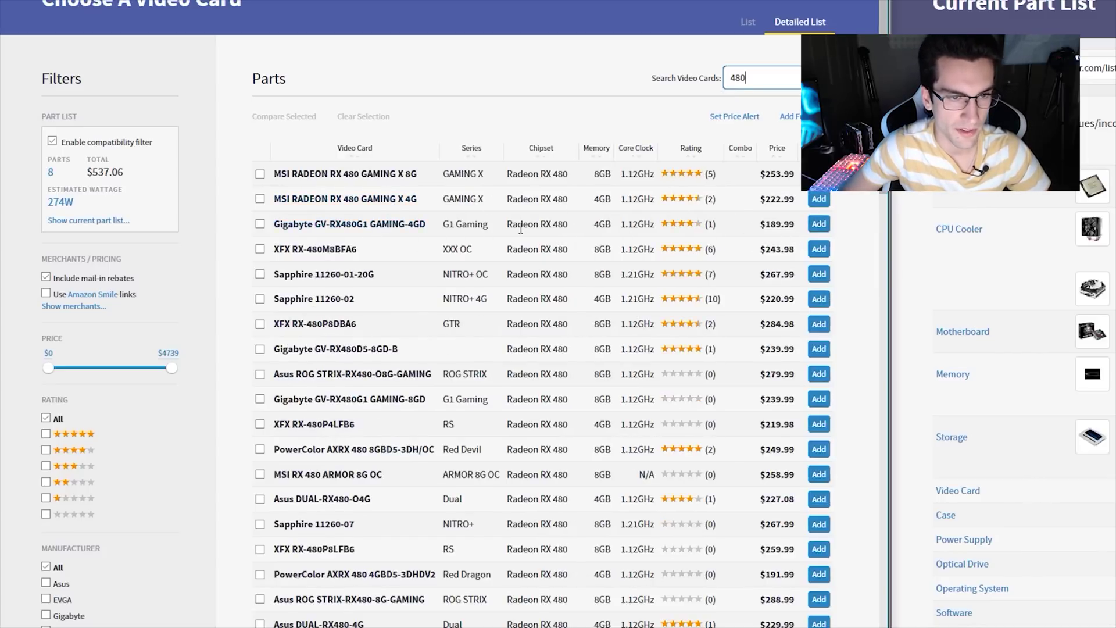
left_click(819, 224)
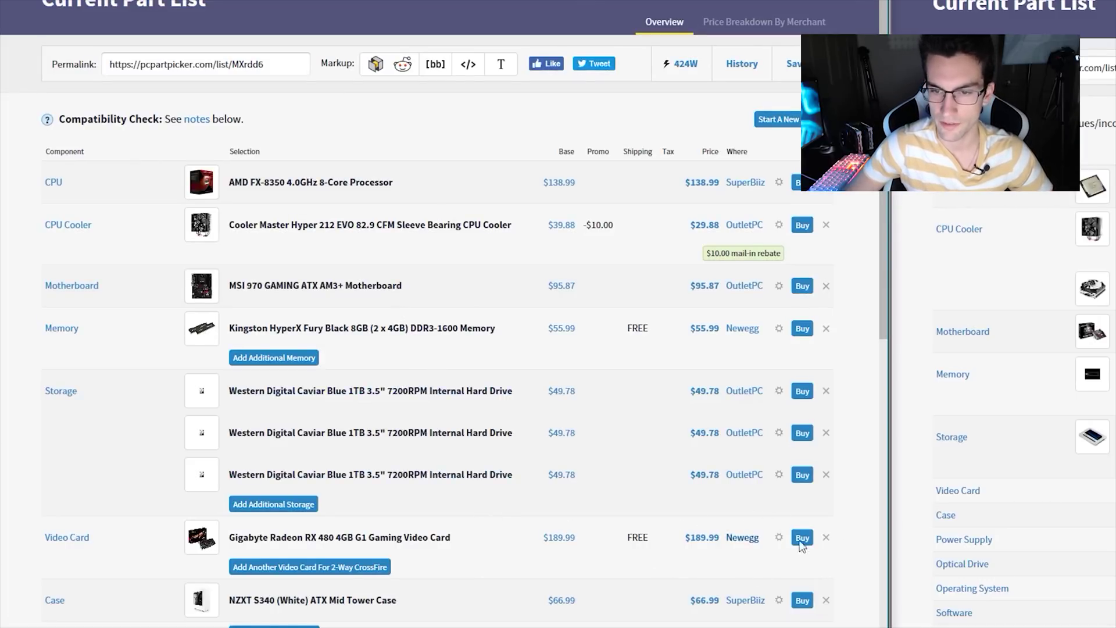
From the Intel build's video card list, add the Zotac GTX 1070 Mini (ZT-P10700G-10M)
left_click(521, 494)
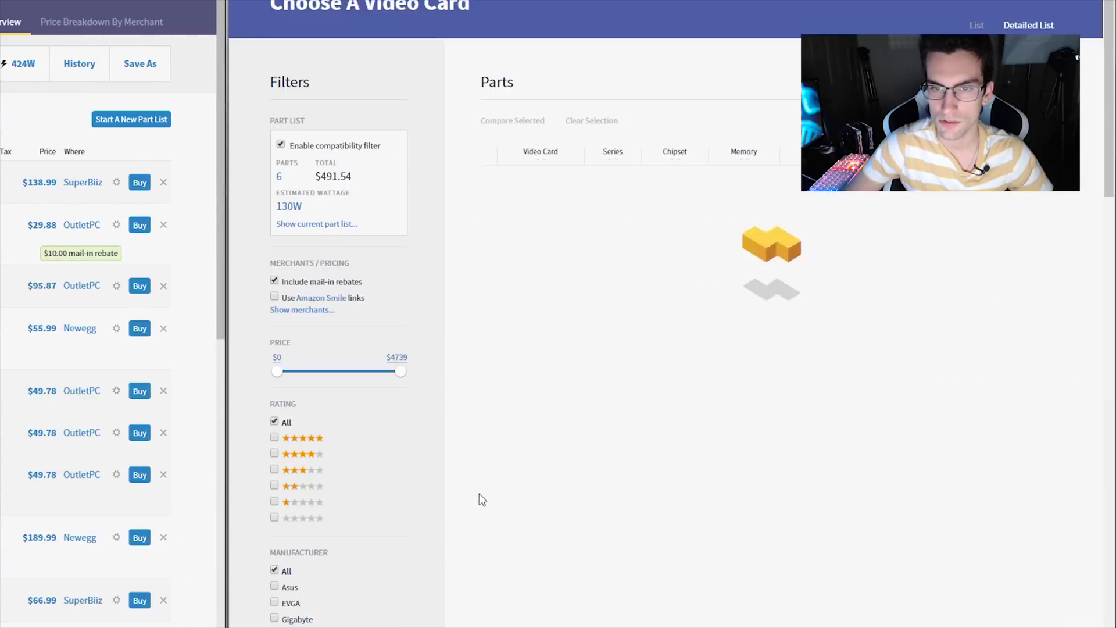
scroll(762, 313, "down", 3)
scroll(724, 314, "down", 1)
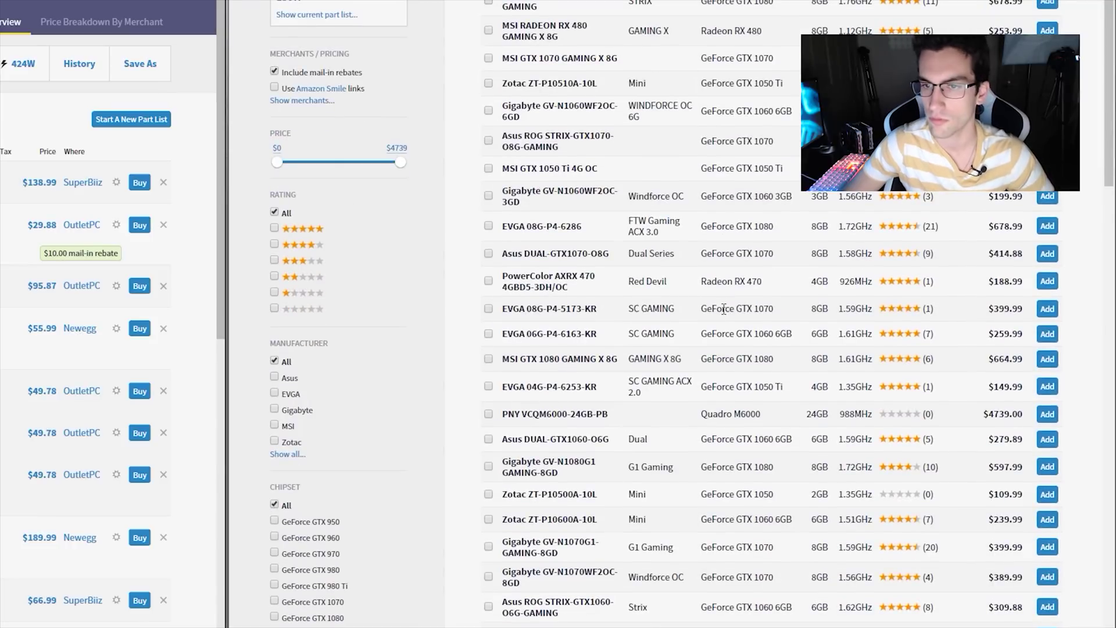
scroll(724, 309, "down", 10)
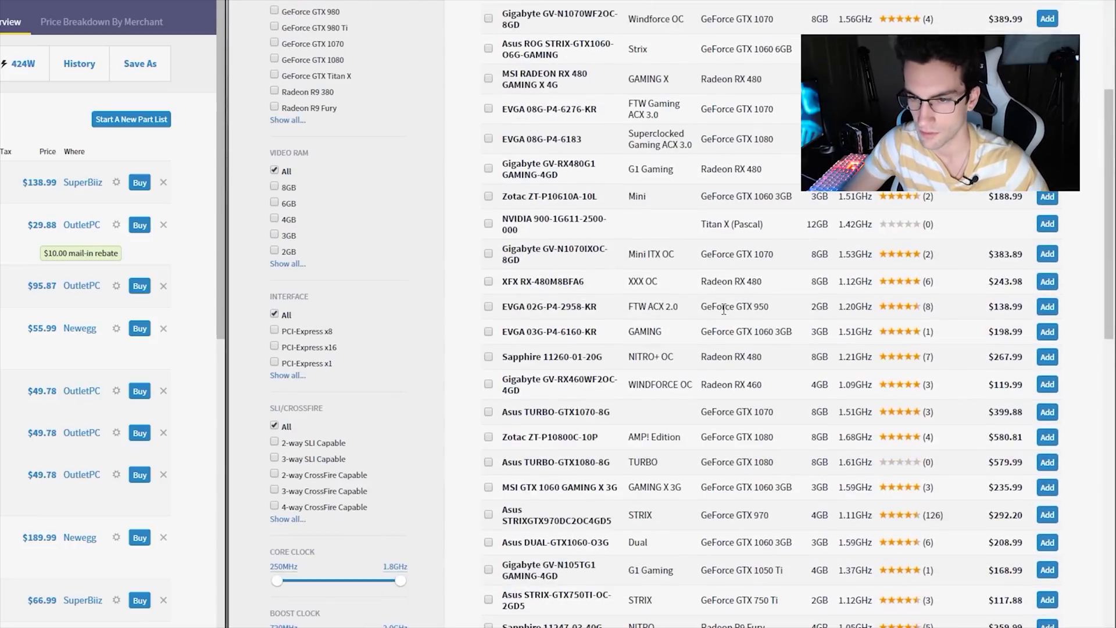
scroll(828, 287, "up", 11)
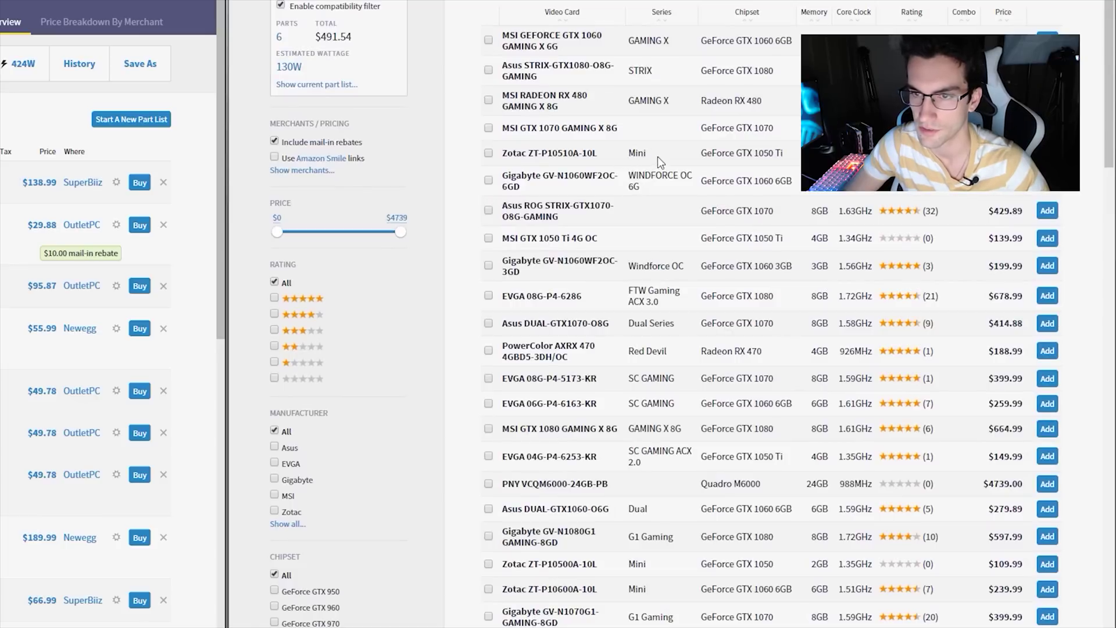
scroll(674, 222, "down", 3)
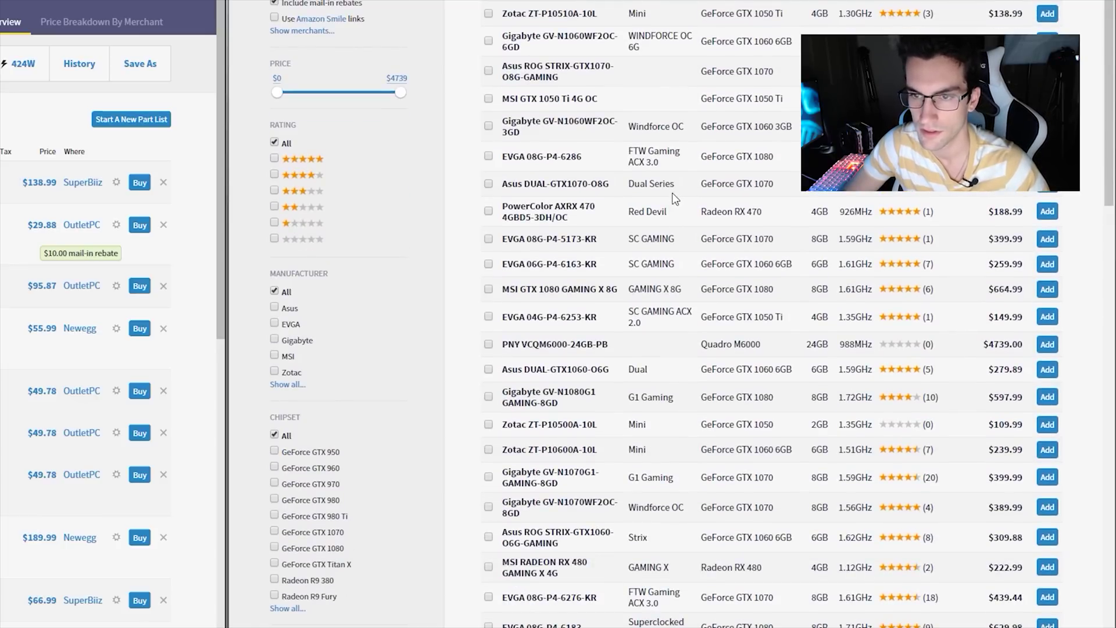
scroll(773, 208, "up", 6)
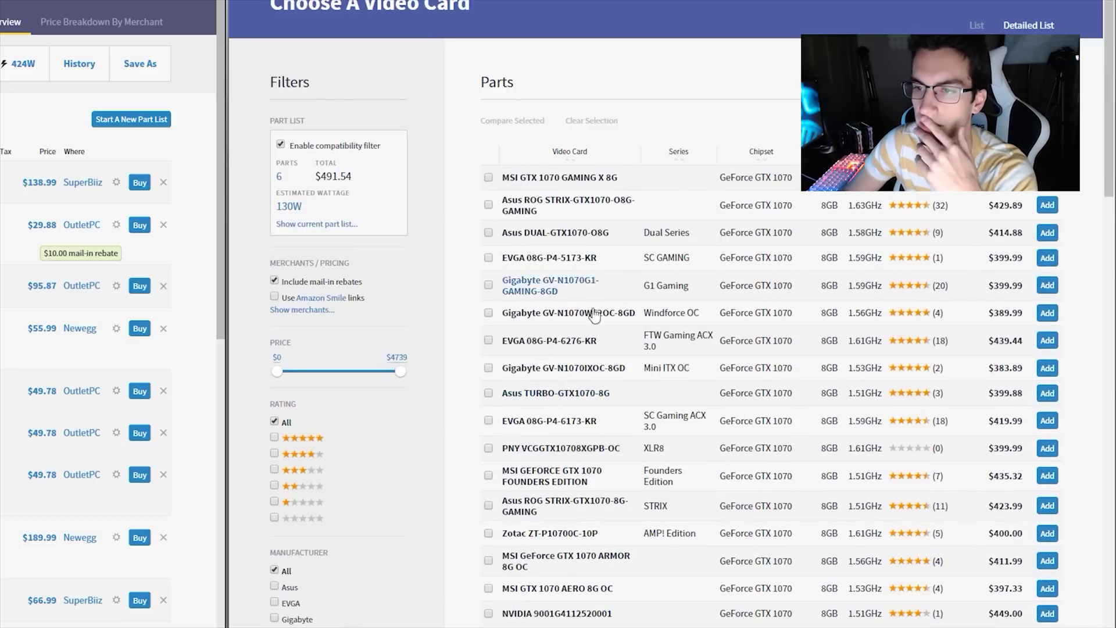
scroll(717, 569, "down", 5)
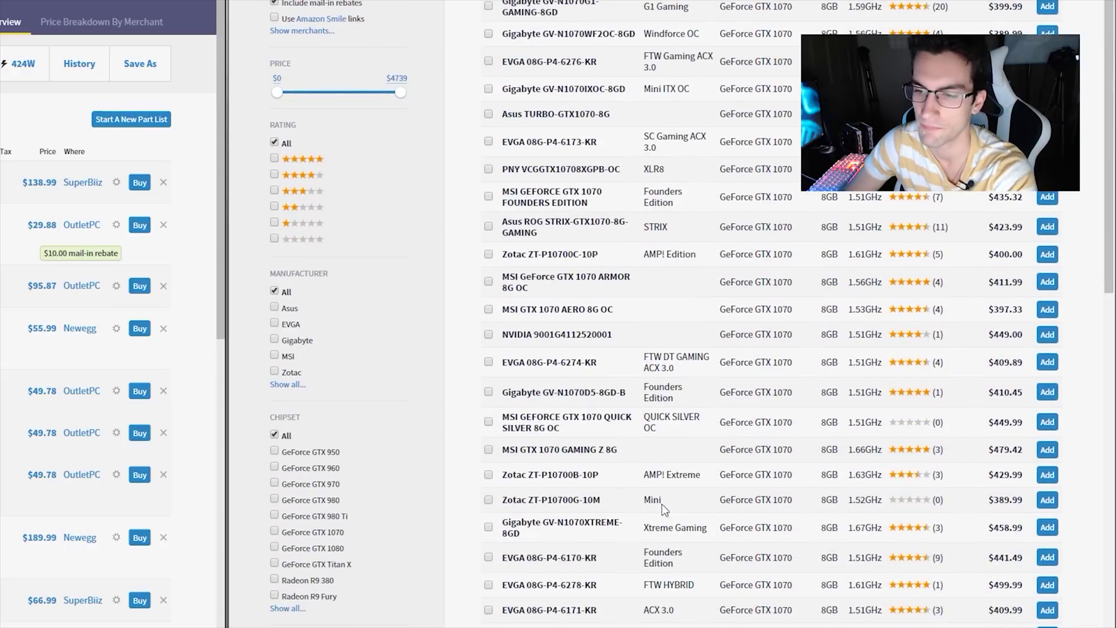
left_click(1047, 499)
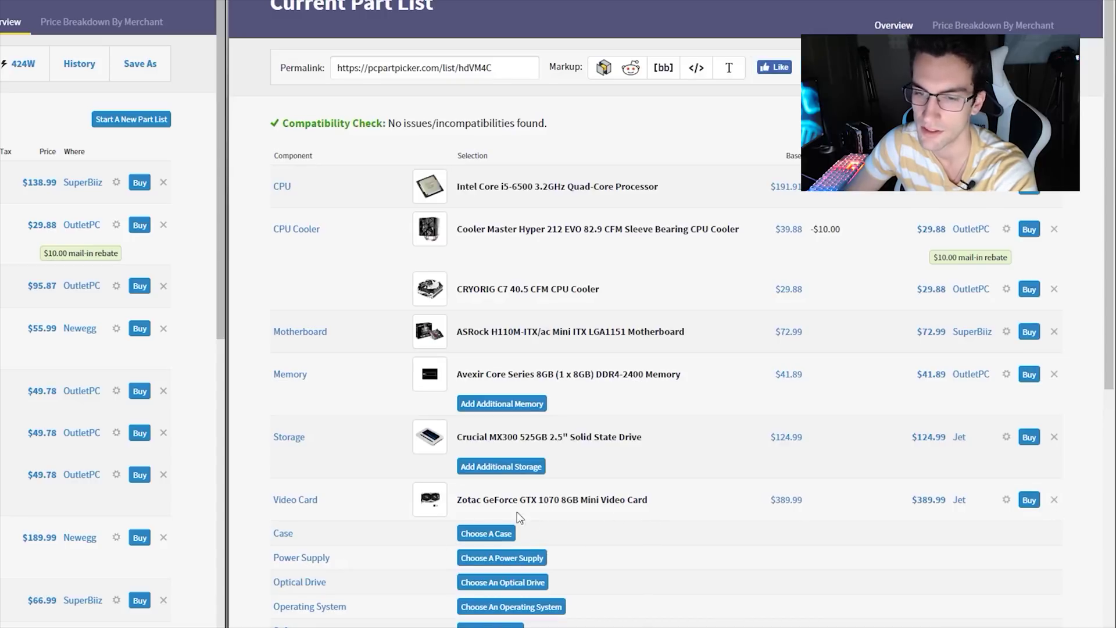
Inspect the Zotac GTX 1070 Mini's product page, enlarged photo and Newegg offer
left_click(442, 515)
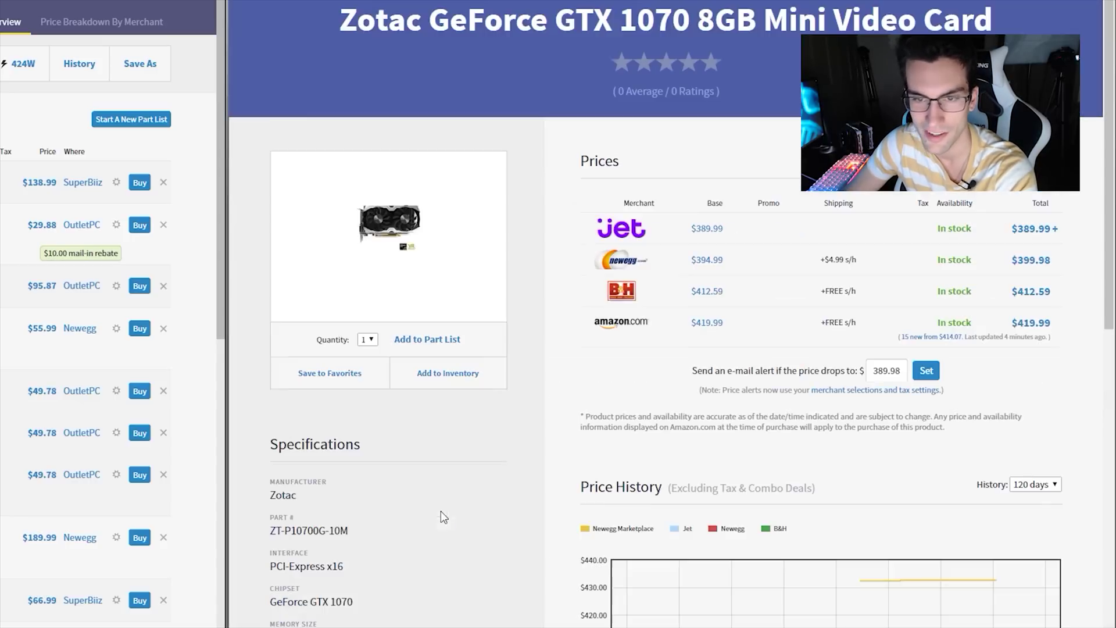
left_click(395, 241)
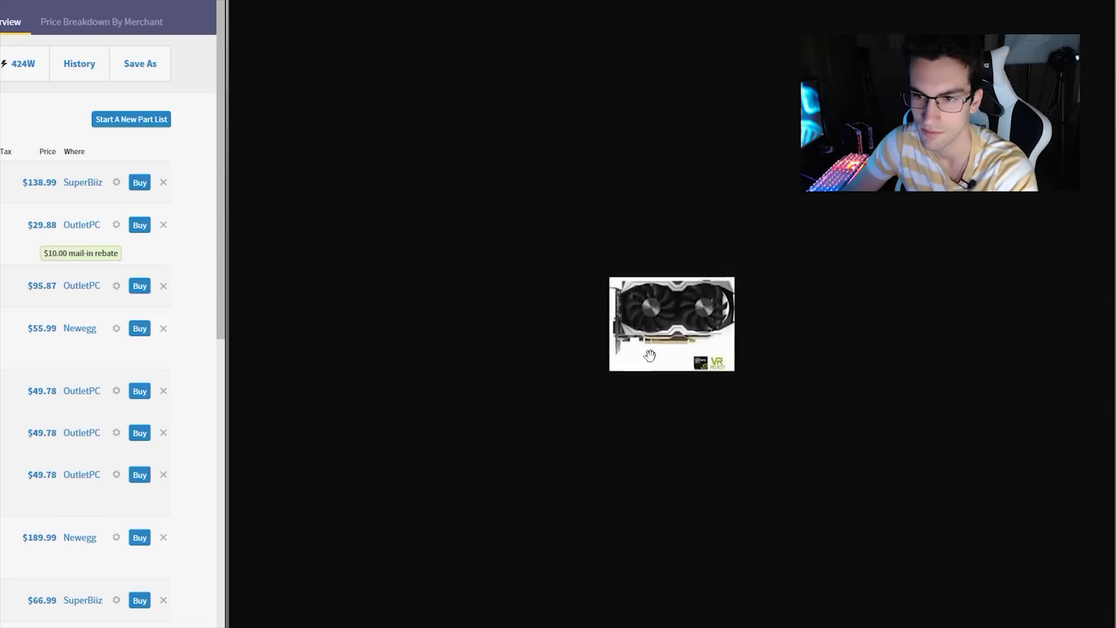
left_click(496, 349)
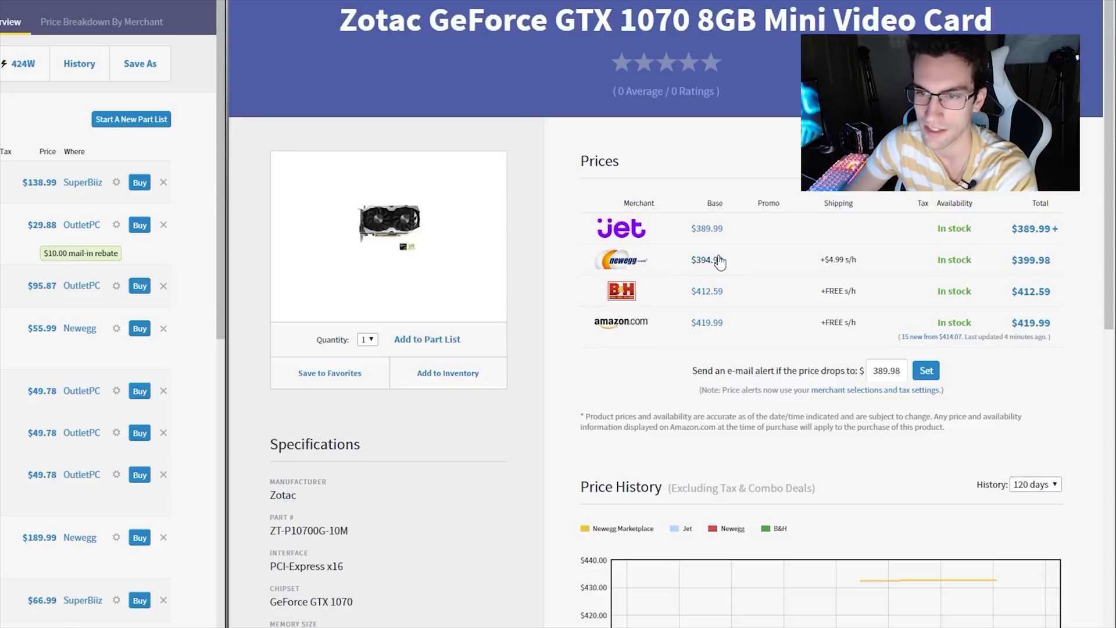
left_click(624, 263)
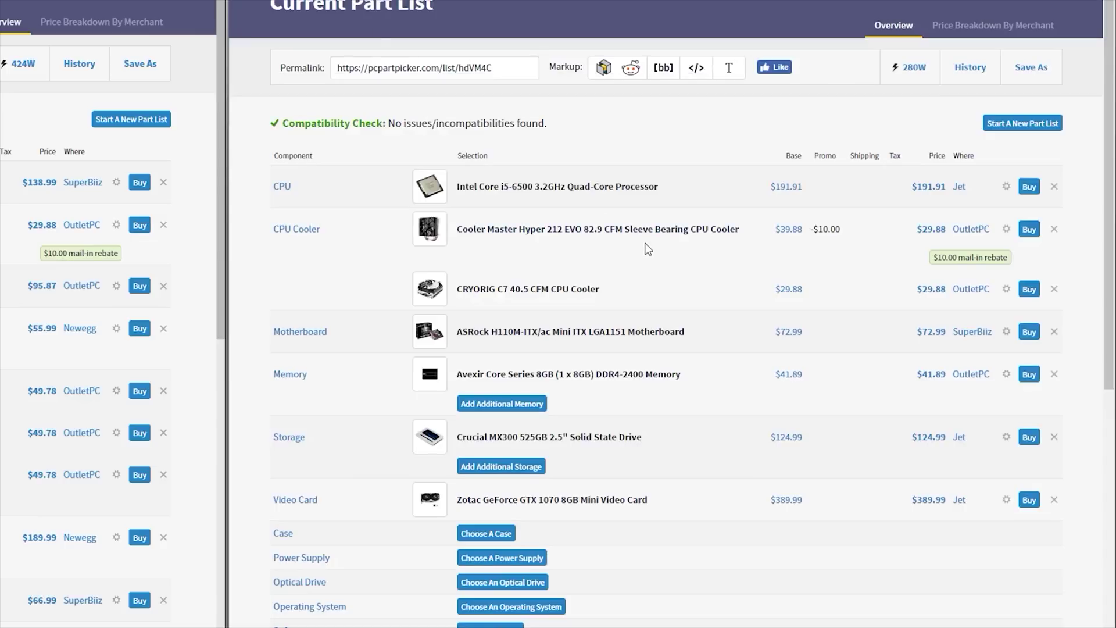
scroll(511, 256, "down", 3)
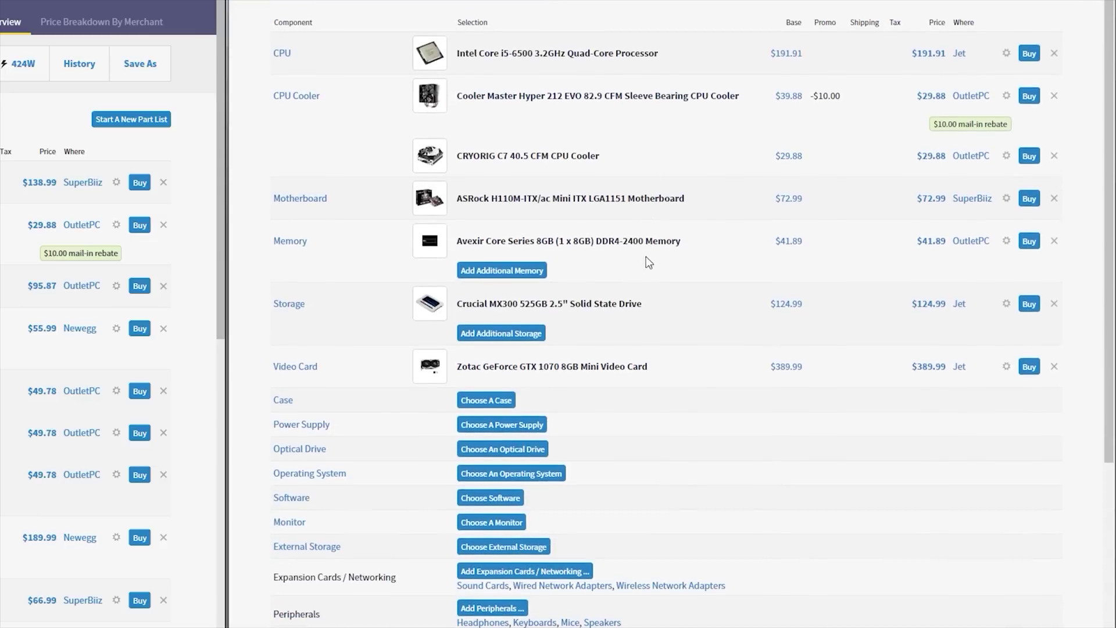
left_click(496, 395)
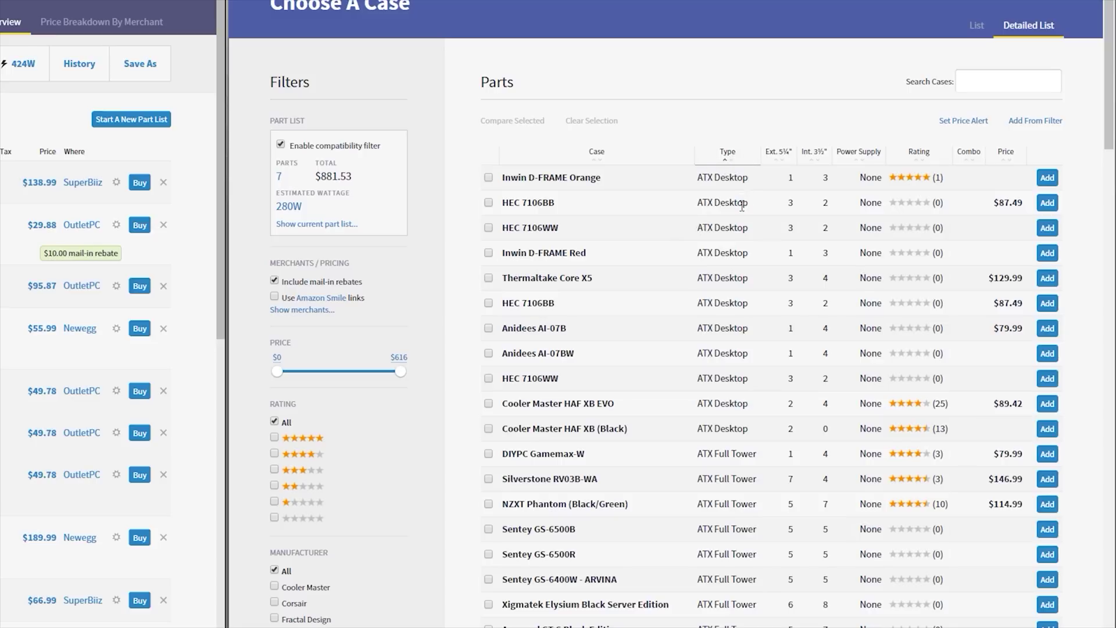
Sort cases by type and add the NZXT Manta Mini ITX Desktop case at $119.99
left_click(729, 153)
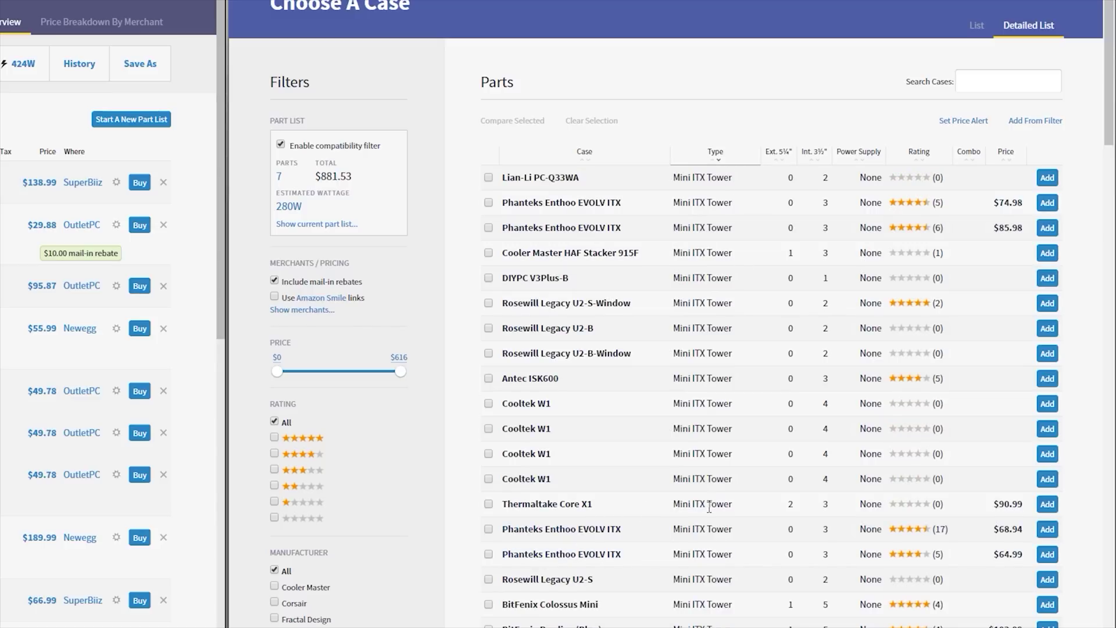
scroll(709, 507, "down", 4)
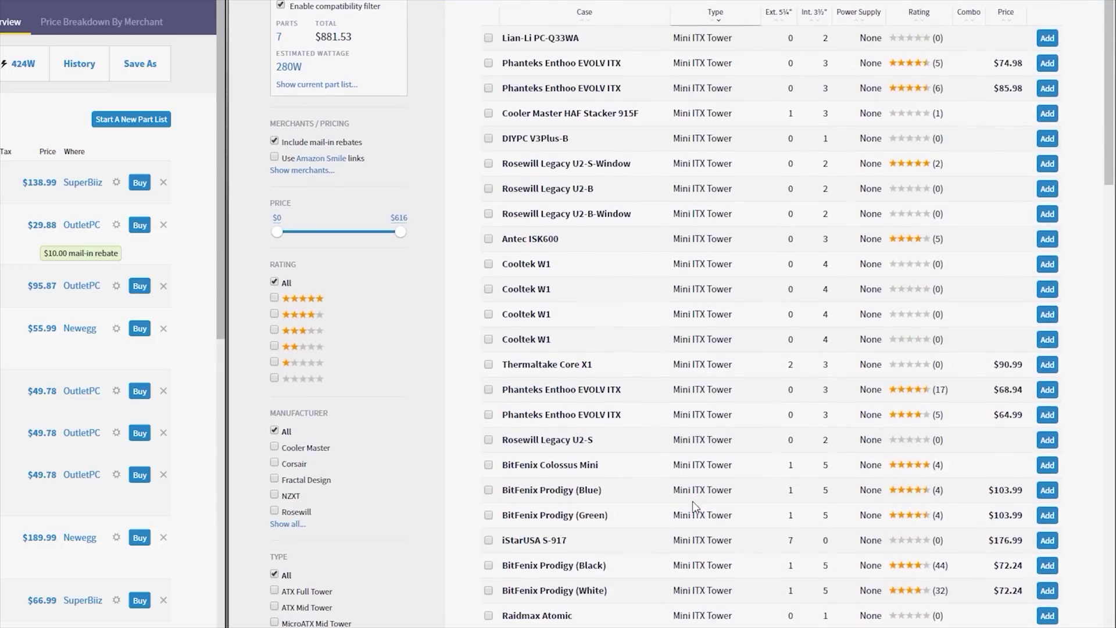
scroll(692, 501, "down", 7)
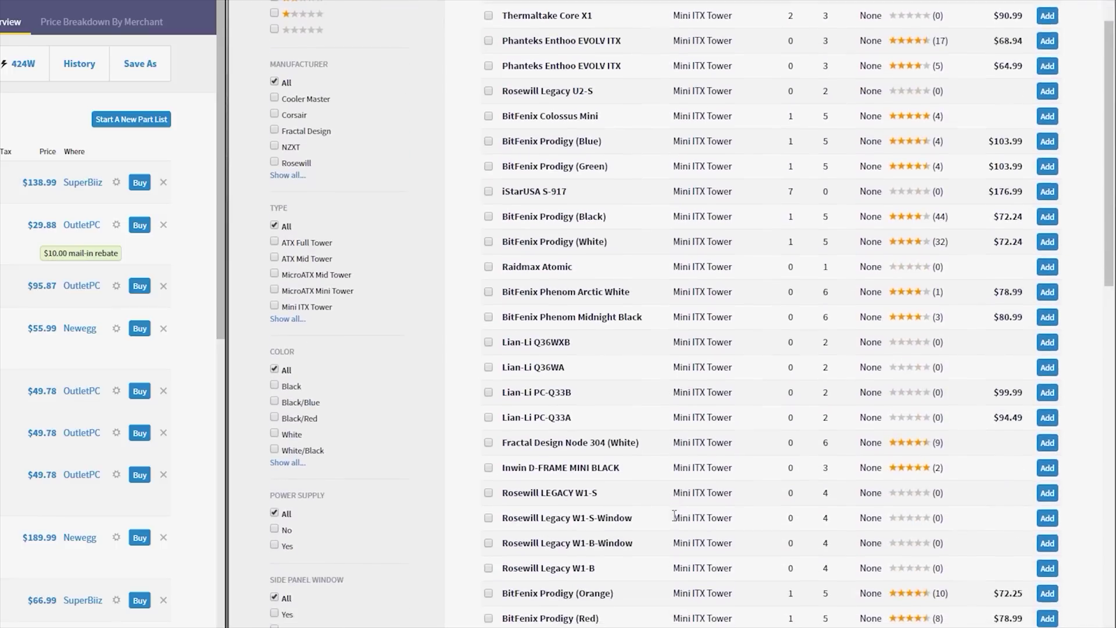
scroll(673, 517, "down", 10)
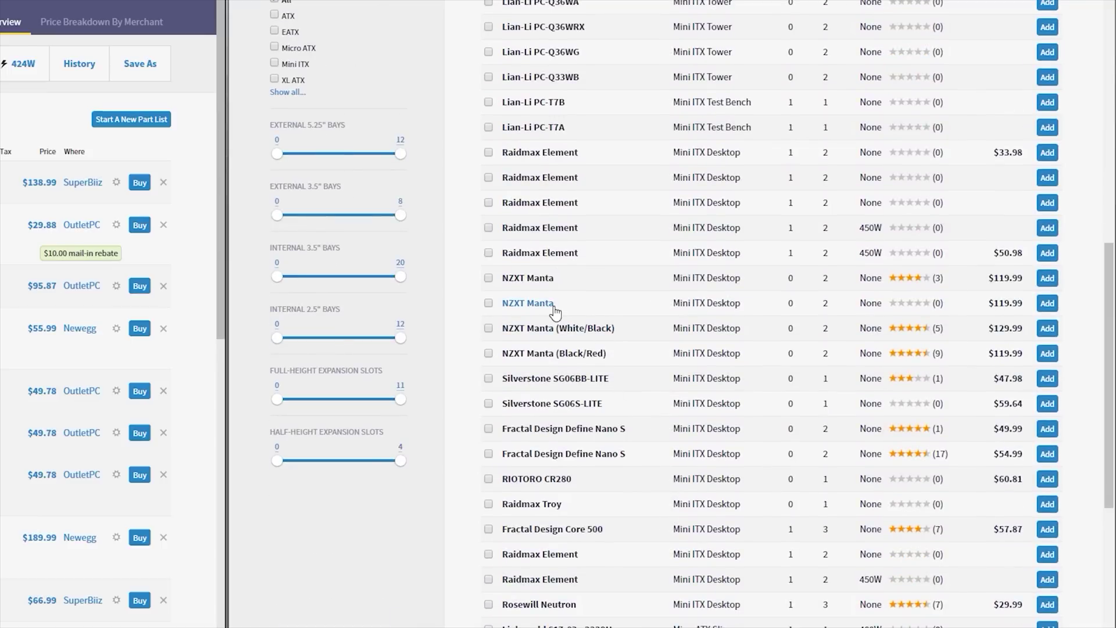
left_click(1038, 281)
Bring up the power supply catalogue for the 9-part, $727.05 FX-8350 build
scroll(648, 485, "down", 2)
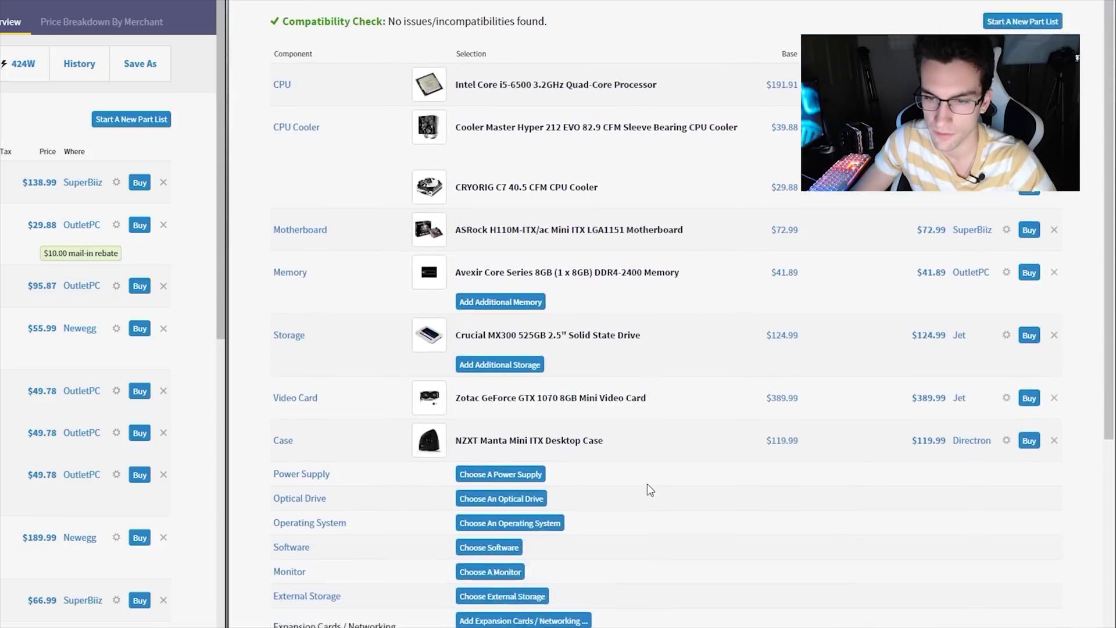
scroll(647, 484, "down", 1)
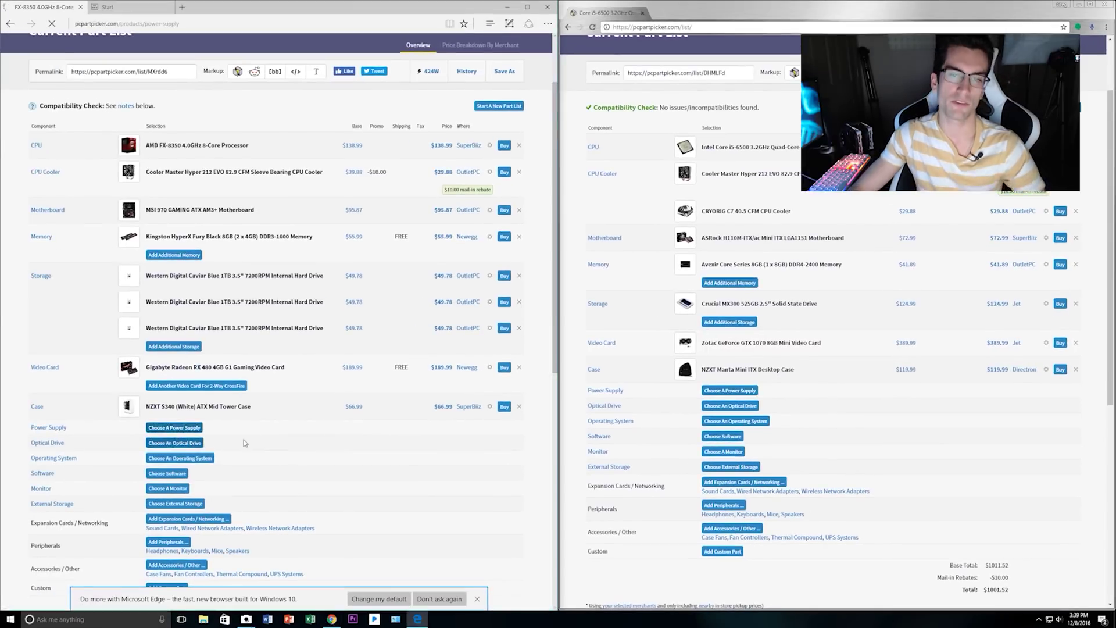
left_click(95, 438)
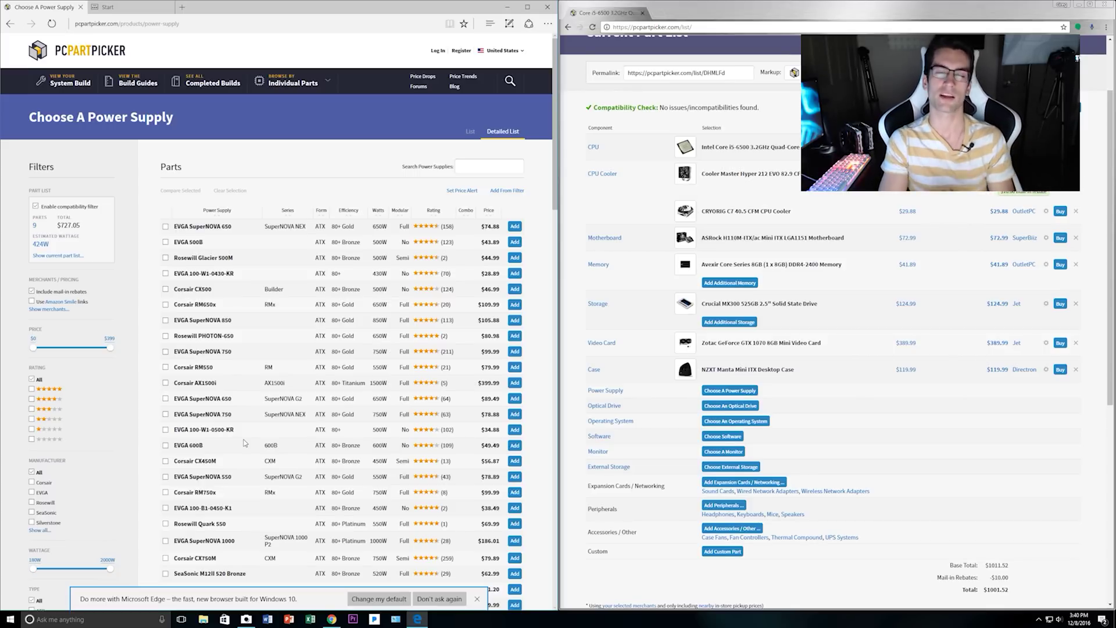
Sort power supplies by wattage, browse the 500W units, and move to results page 2
left_click(379, 210)
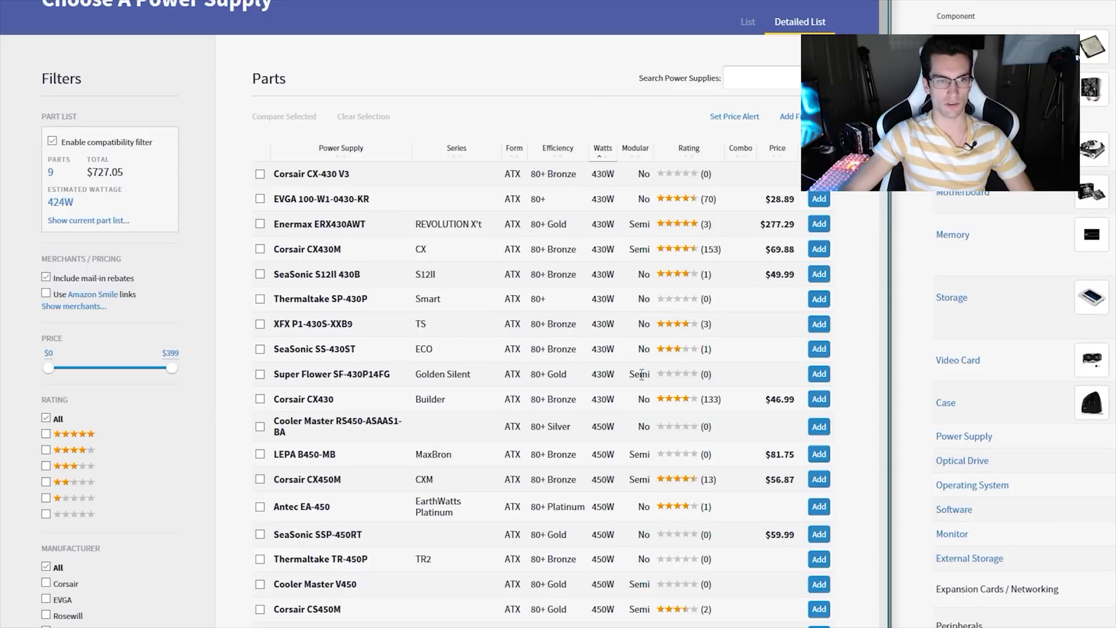
scroll(633, 235, "down", 15)
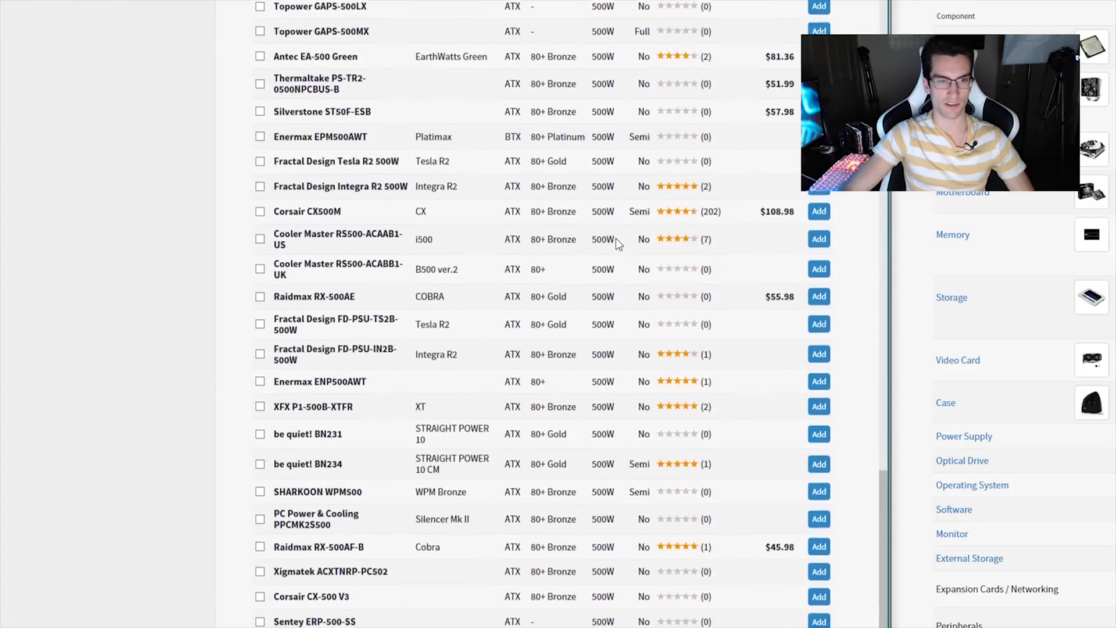
scroll(616, 239, "down", 3)
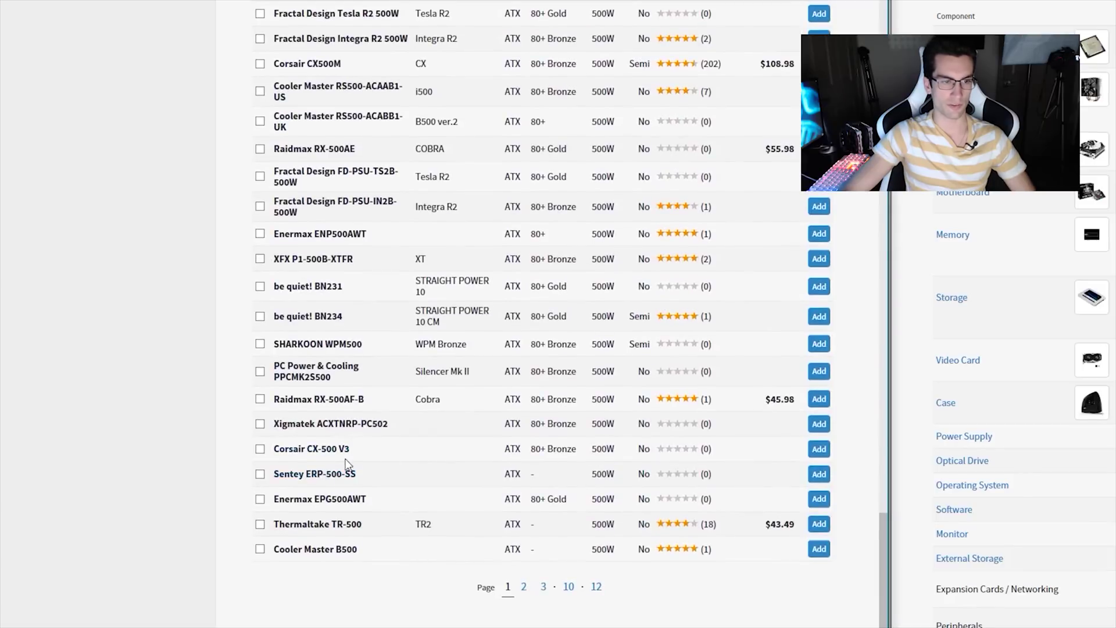
left_click(523, 587)
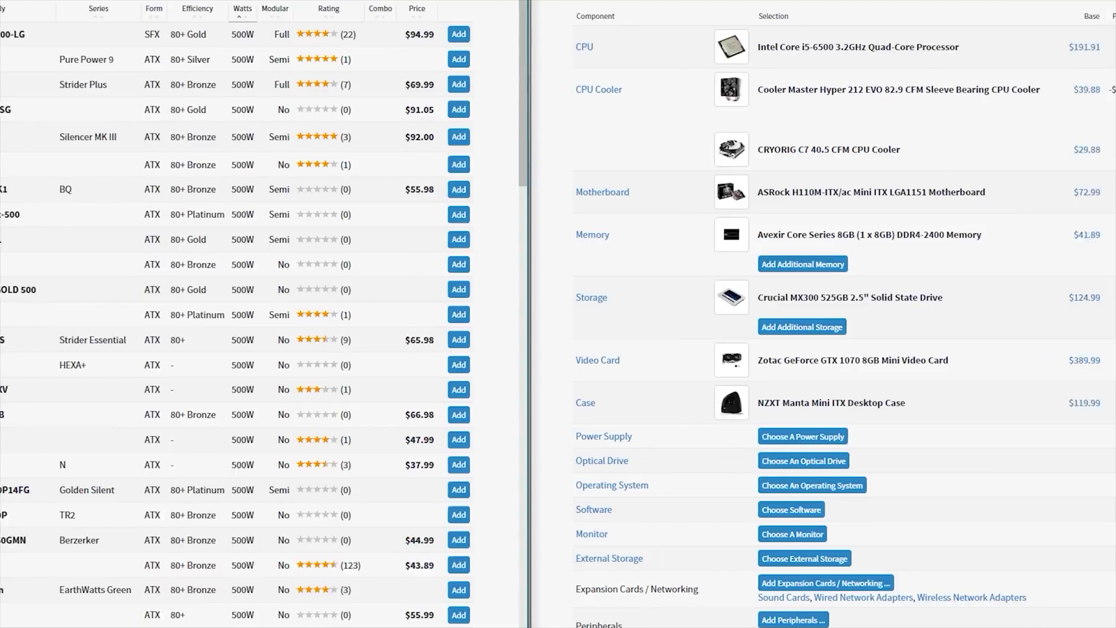
left_click(1006, 403)
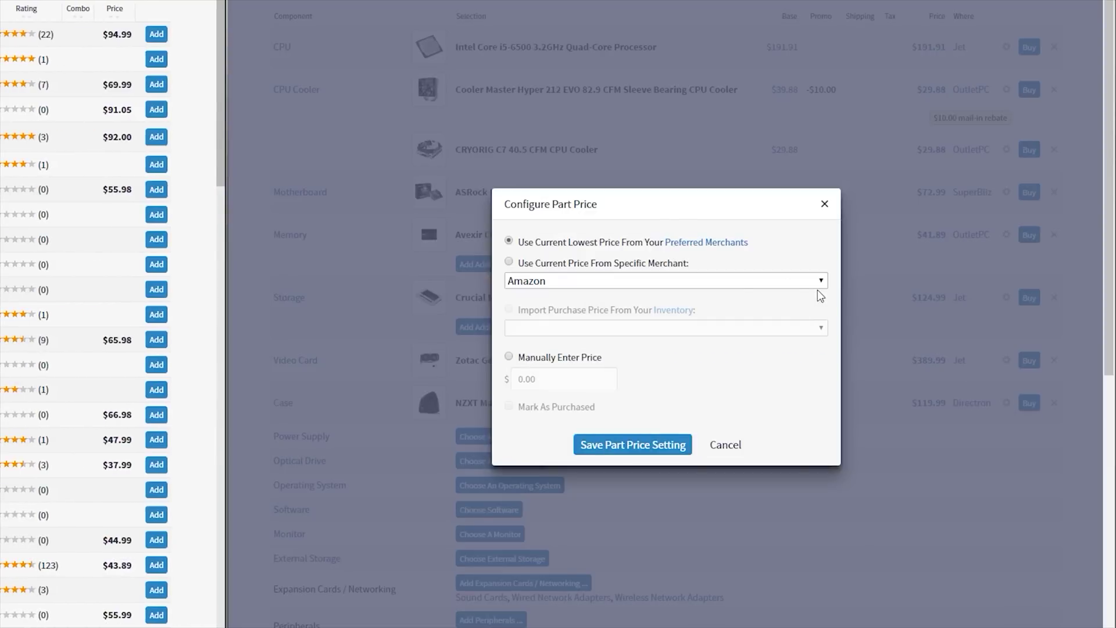
left_click(509, 262)
left_click(582, 279)
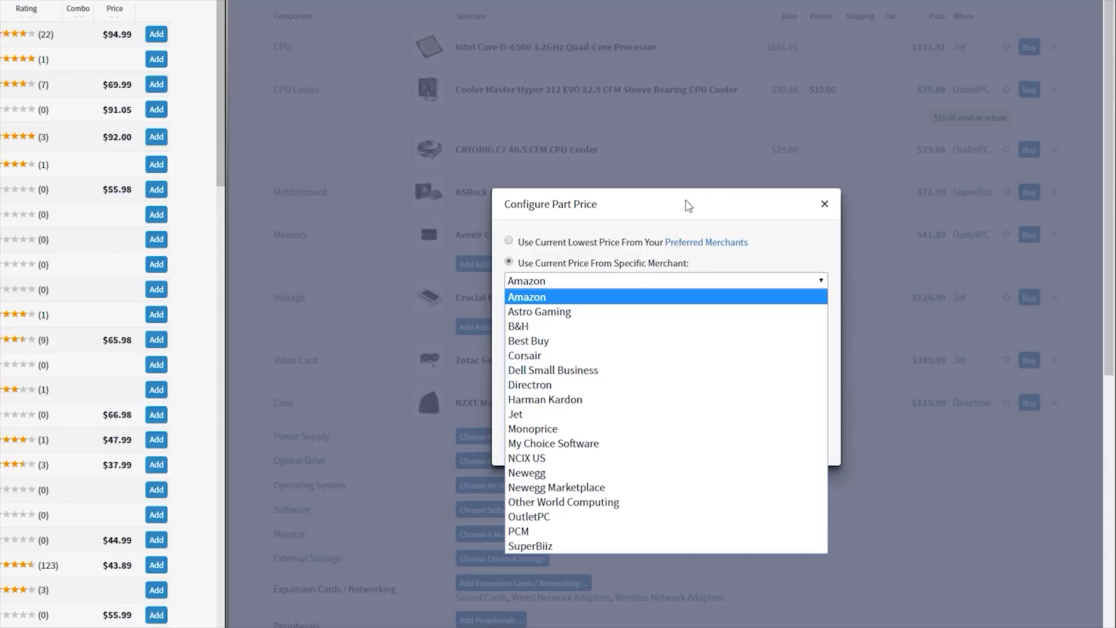
left_click(663, 205)
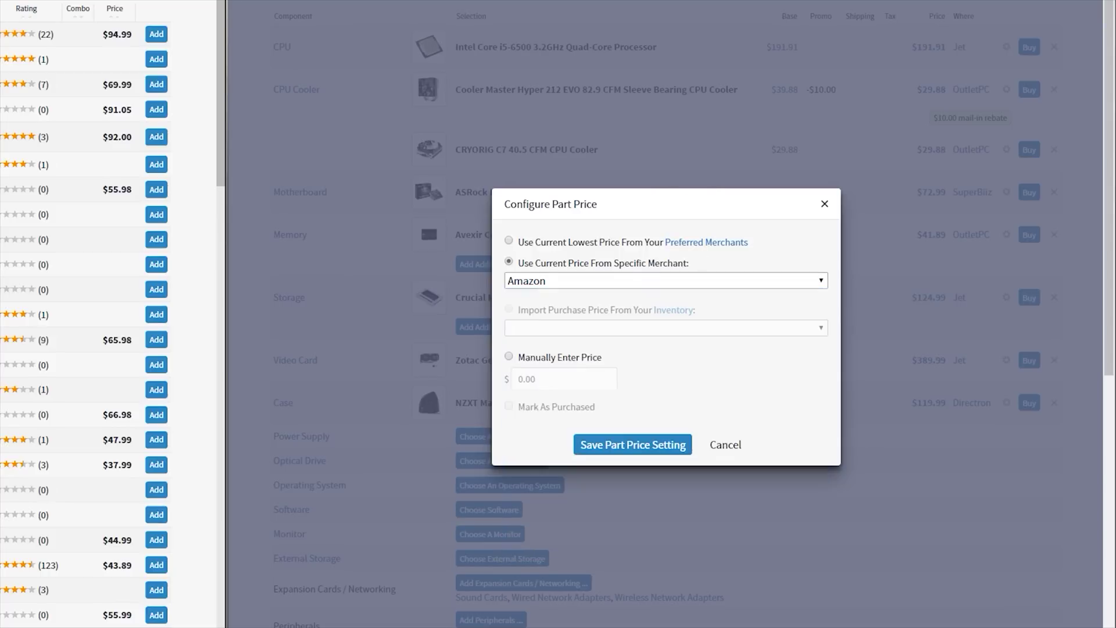
left_click(612, 282)
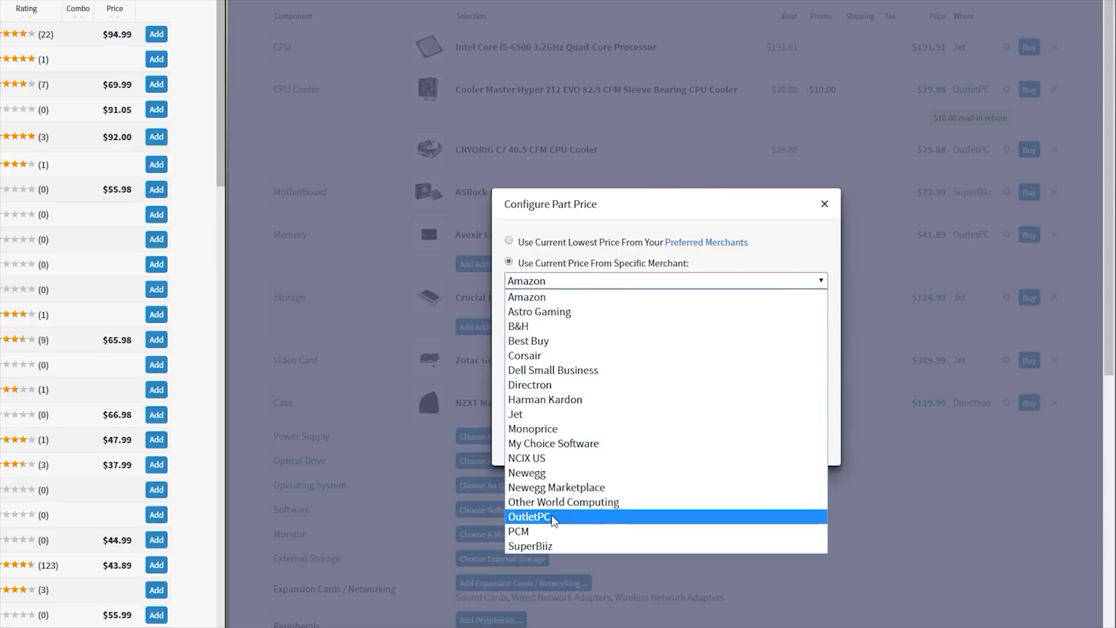
left_click(549, 474)
left_click(509, 357)
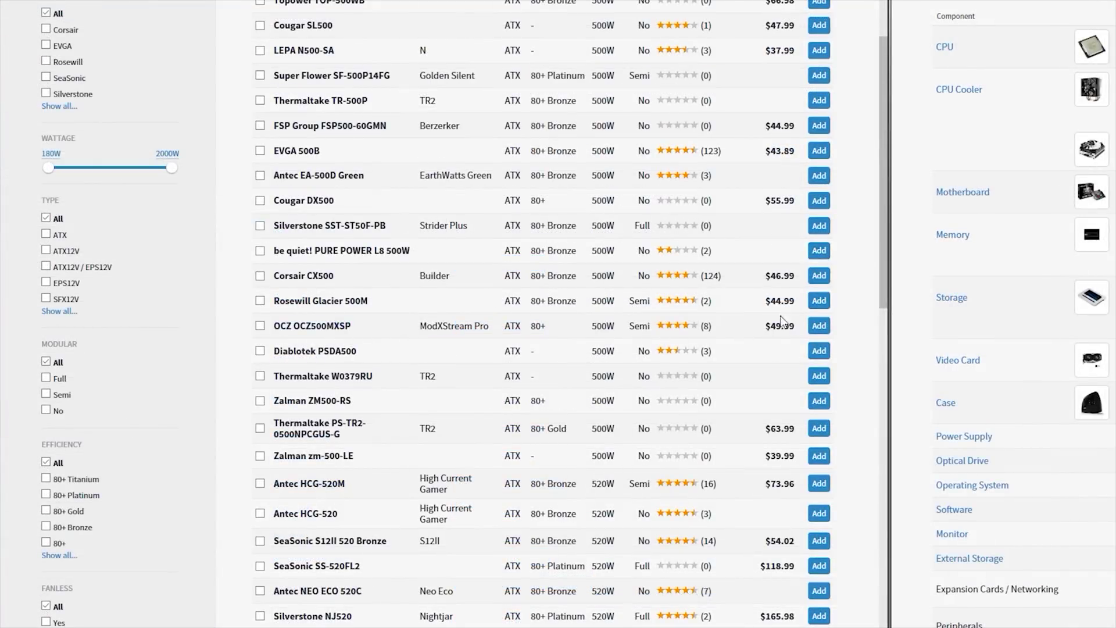
Add the Rosewill Glacier 500M at $44.99, bringing the AMD total to $772.04
left_click(815, 306)
scroll(583, 393, "down", 9)
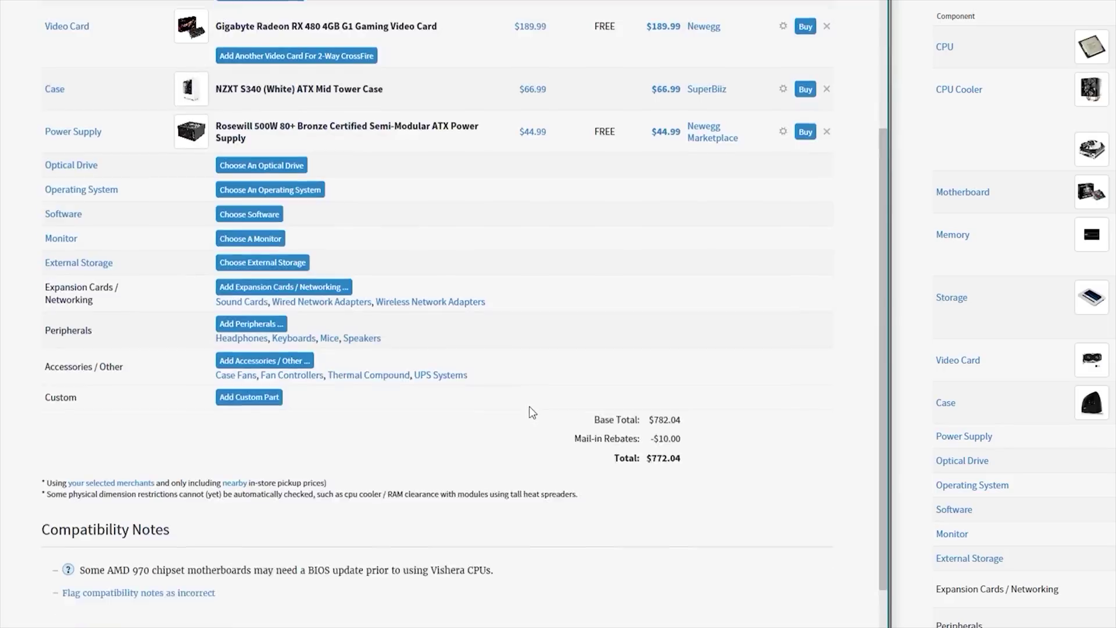
scroll(465, 258, "up", 2)
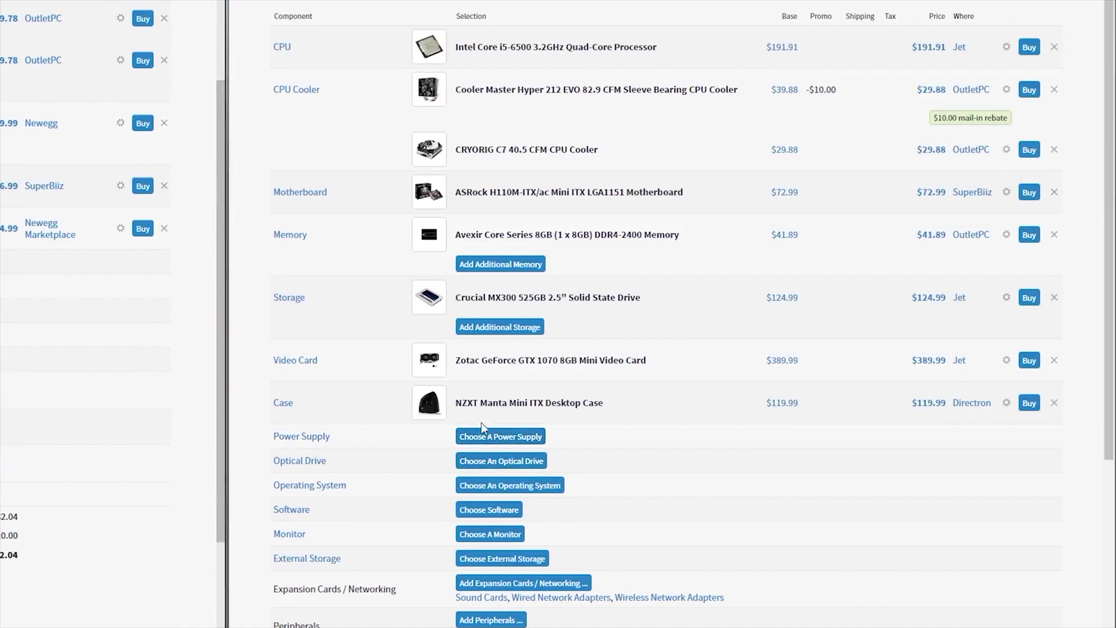
Sort the Intel build's power supplies by wattage and add the Corsair CX430M at $69.88
left_click(726, 436)
left_click(827, 151)
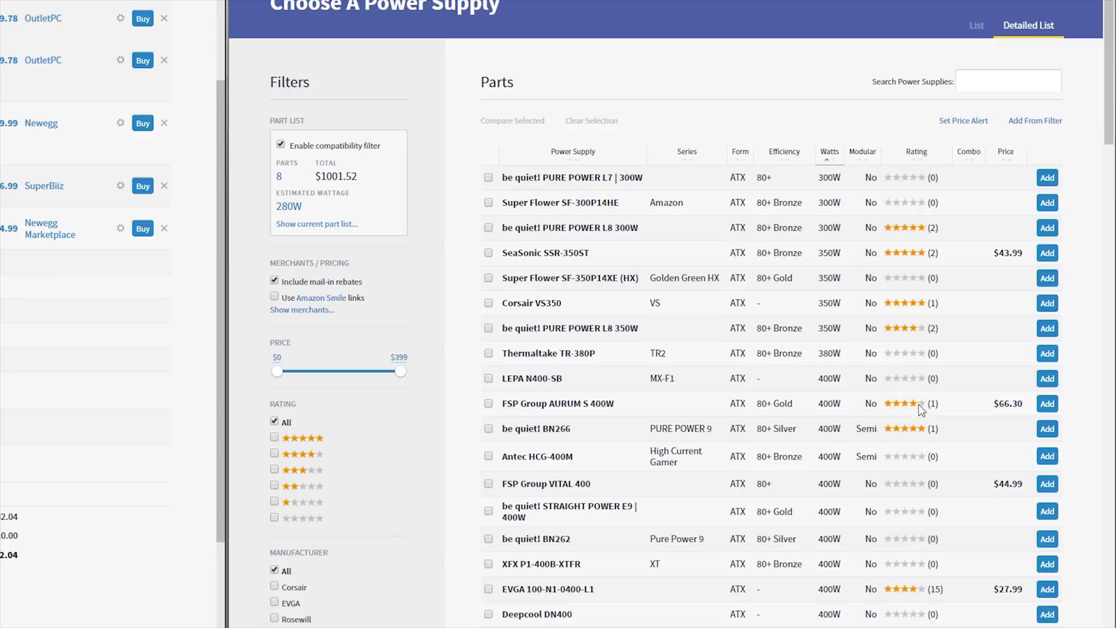
scroll(859, 439, "down", 10)
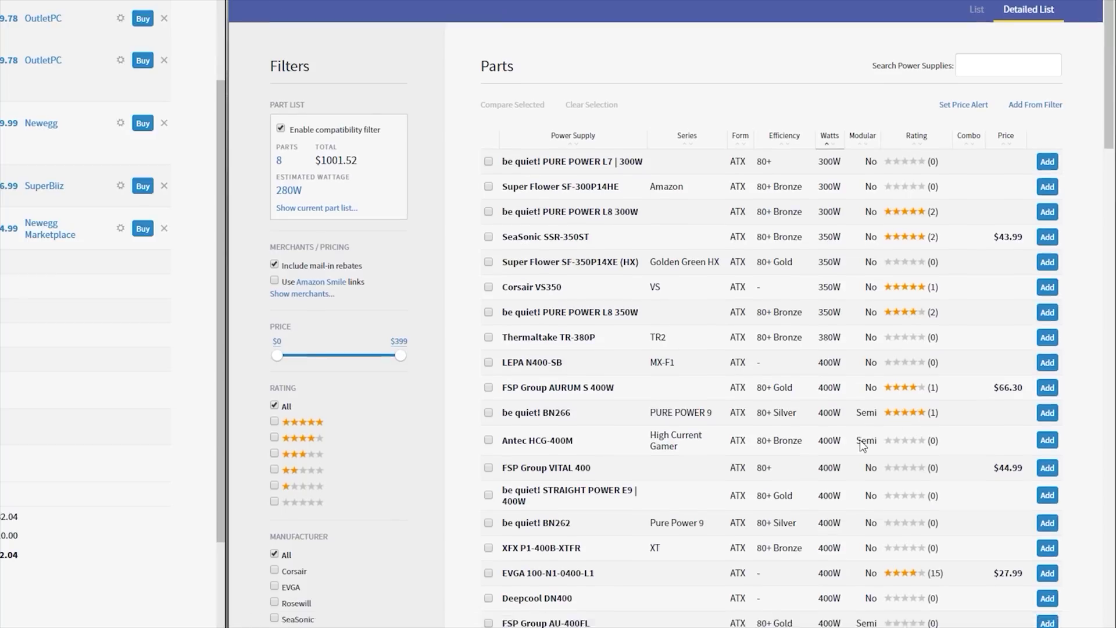
scroll(860, 439, "down", 2)
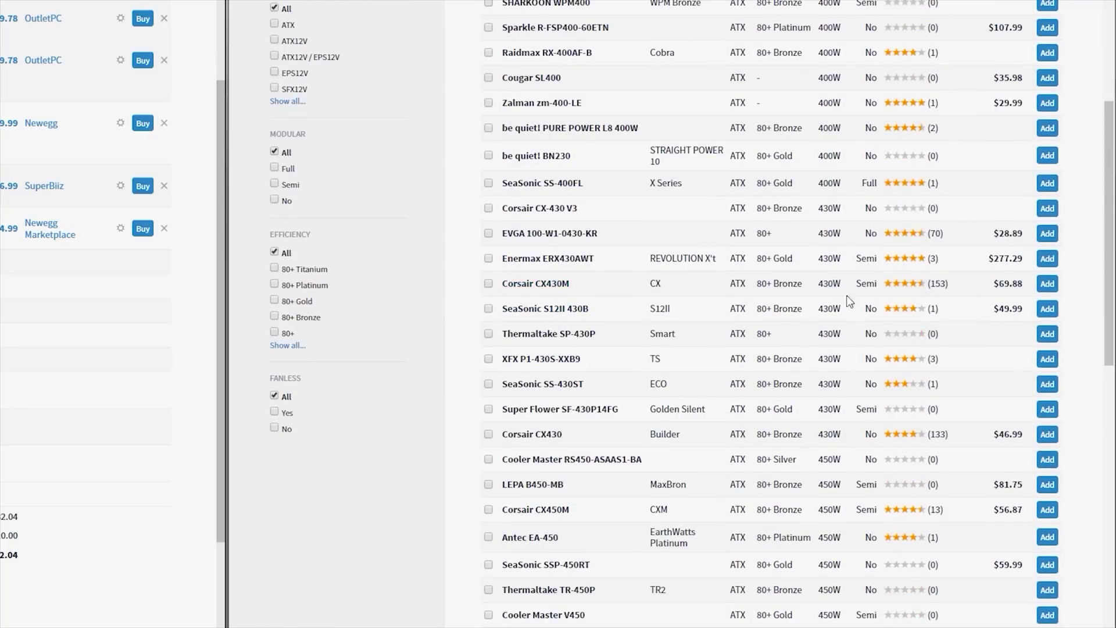
left_click(1047, 283)
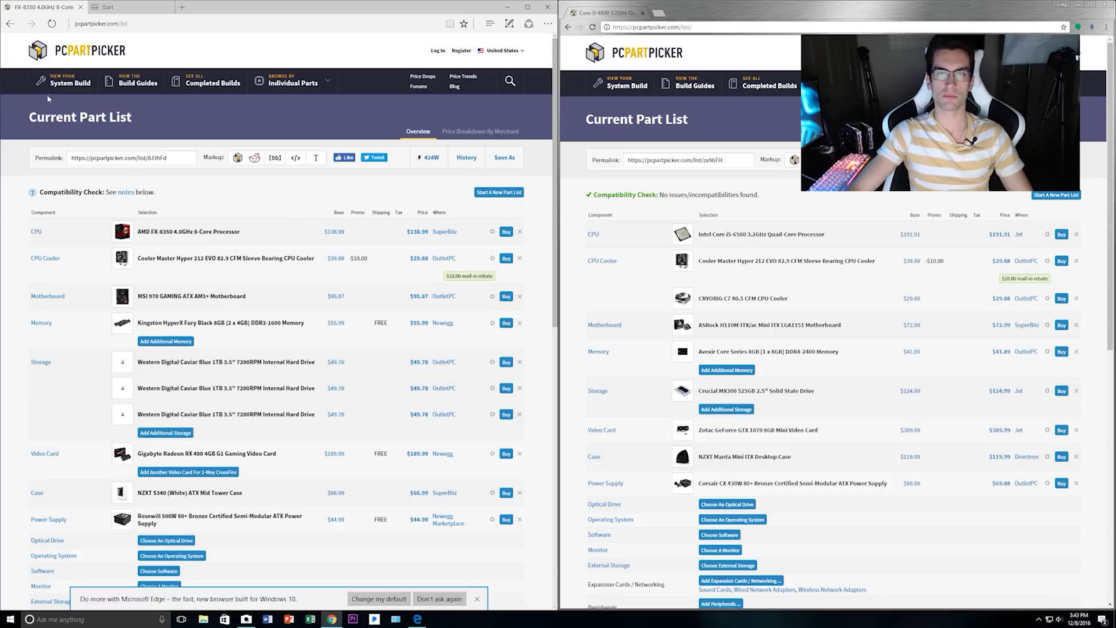
Delete the Cooler Master Hyper 212 EVO row, leaving the CRYORIG C7 as the Intel cooler
scroll(309, 430, "down", 3)
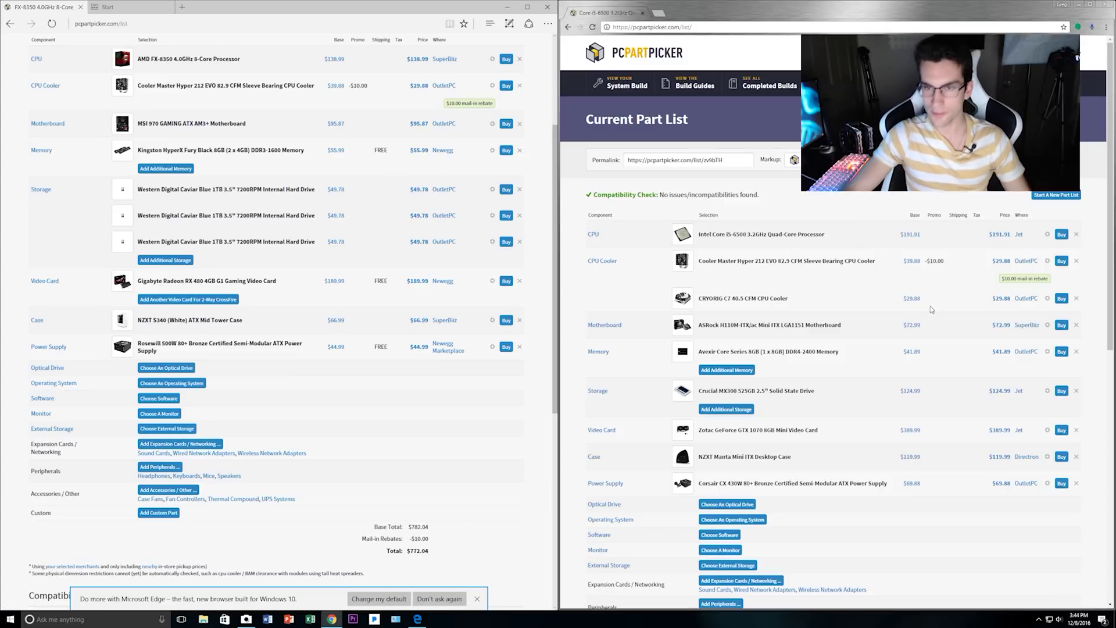
left_click(1076, 261)
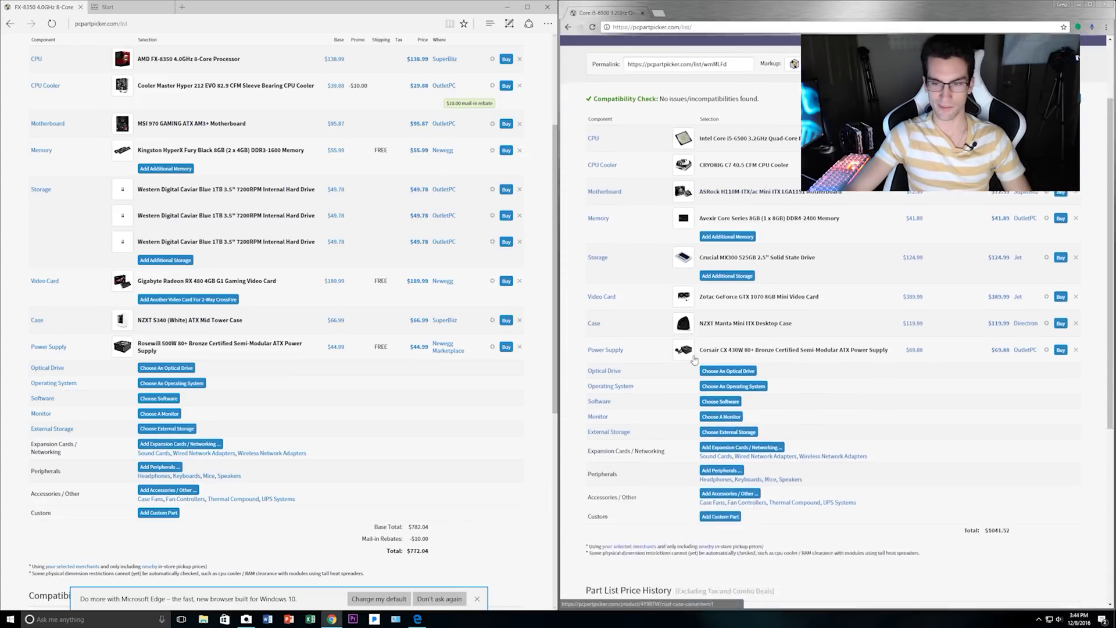
scroll(375, 202, "up", 3)
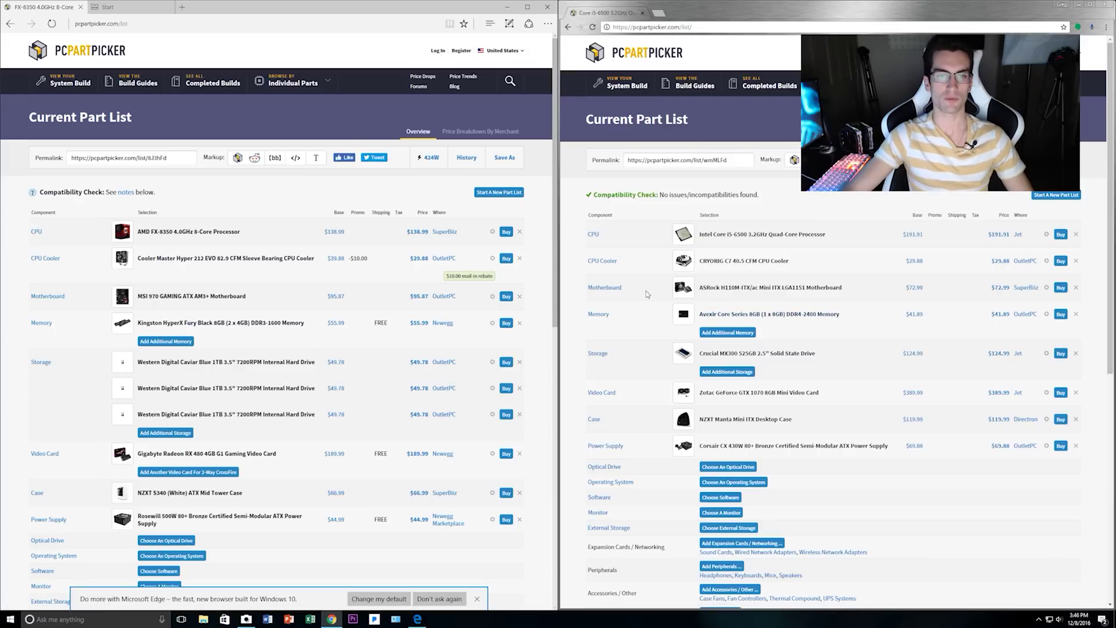
scroll(655, 289, "down", 6)
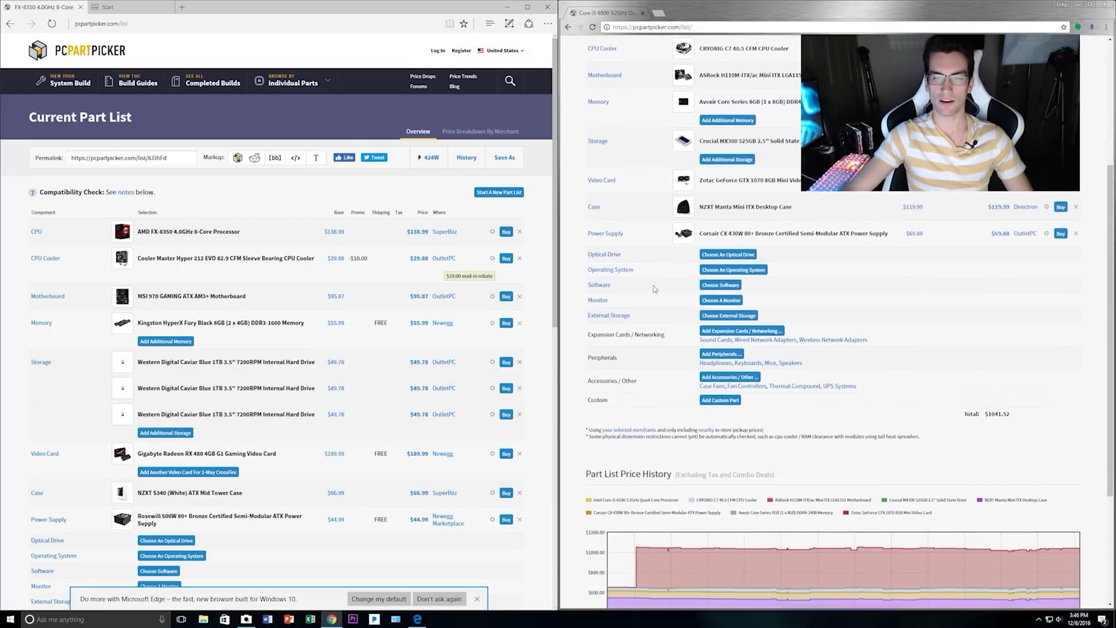
scroll(643, 400, "down", 1)
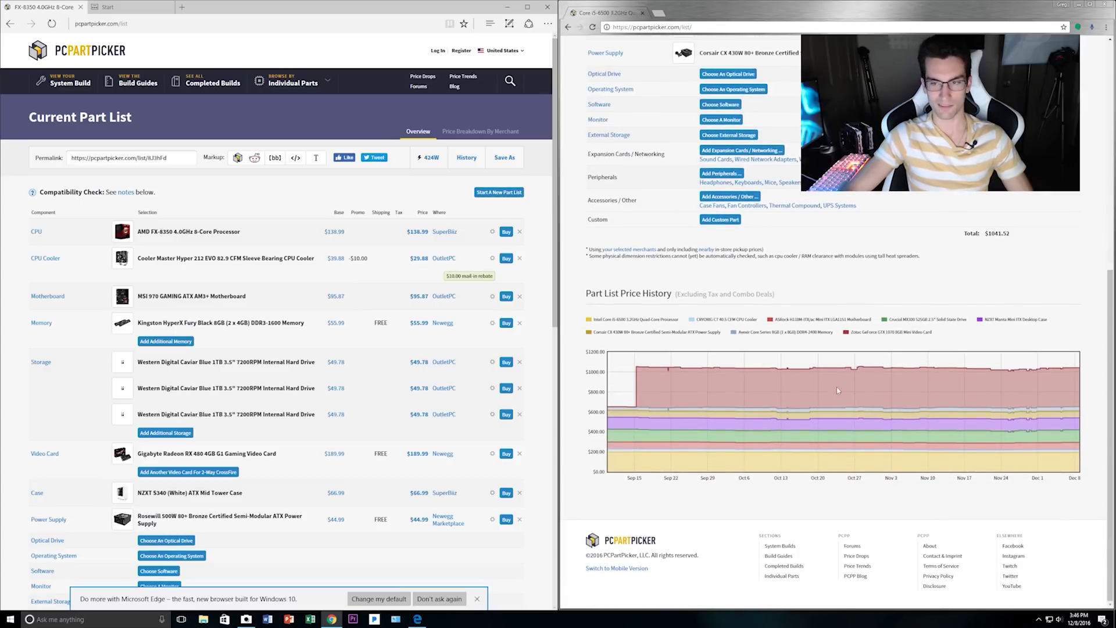
scroll(392, 372, "down", 10)
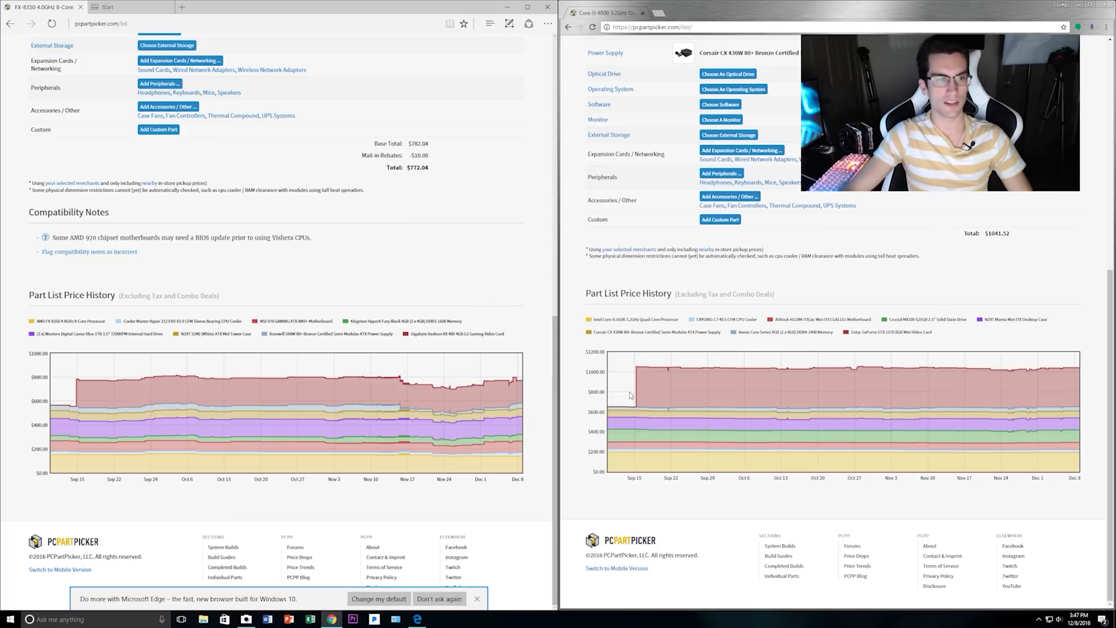
scroll(711, 402, "up", 10)
scroll(362, 410, "up", 10)
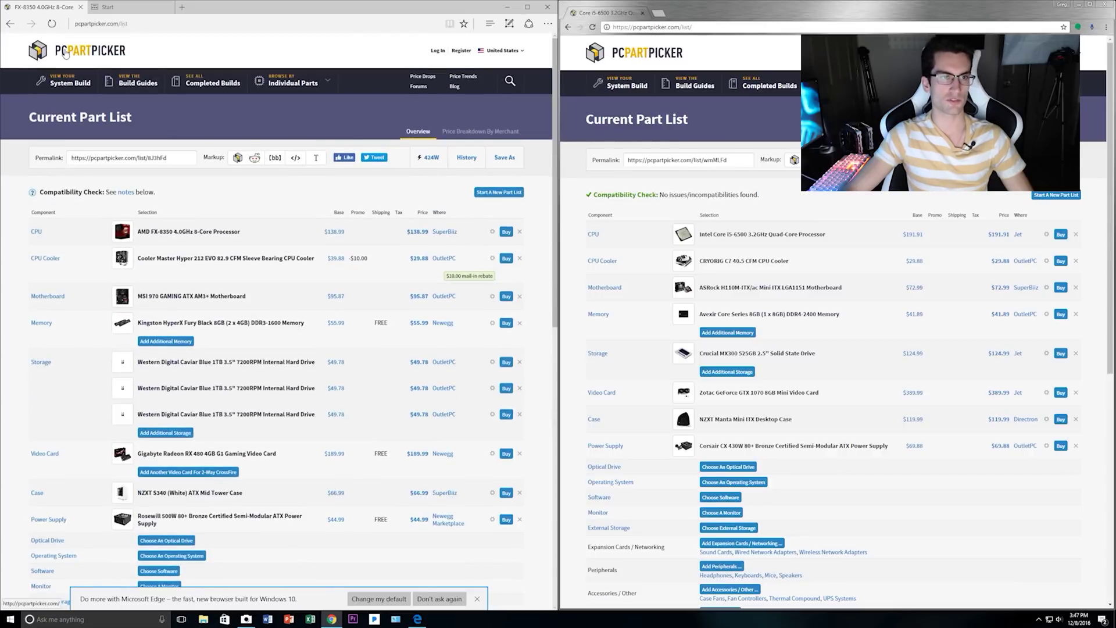
Load pcpartpicker.com in a new tab and browse its Build Guides and Completed Builds
left_click(66, 54)
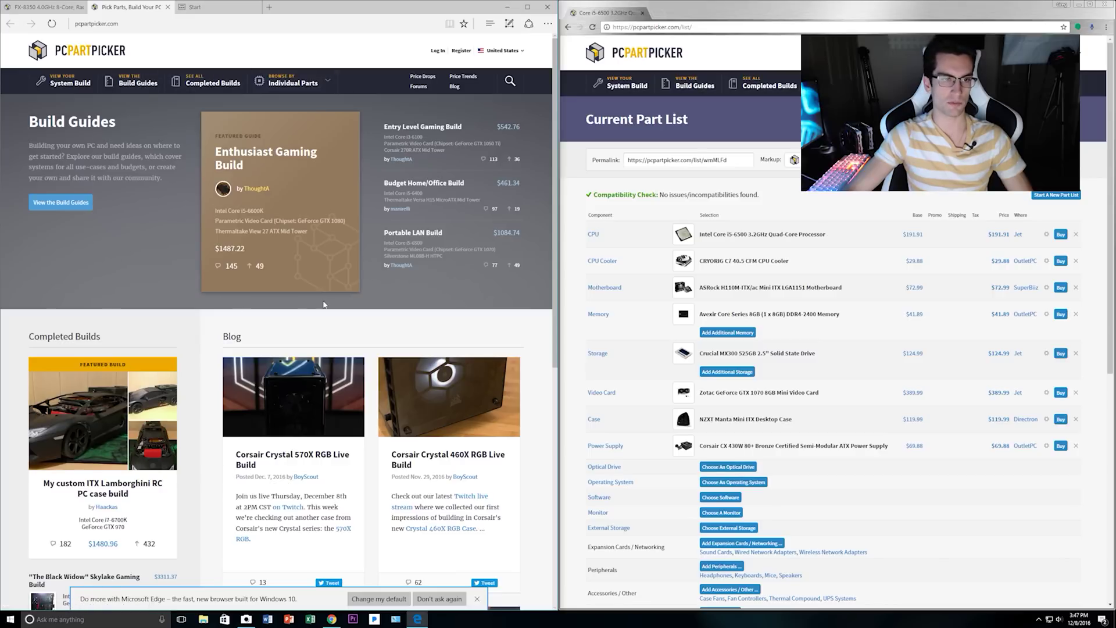
scroll(324, 304, "down", 7)
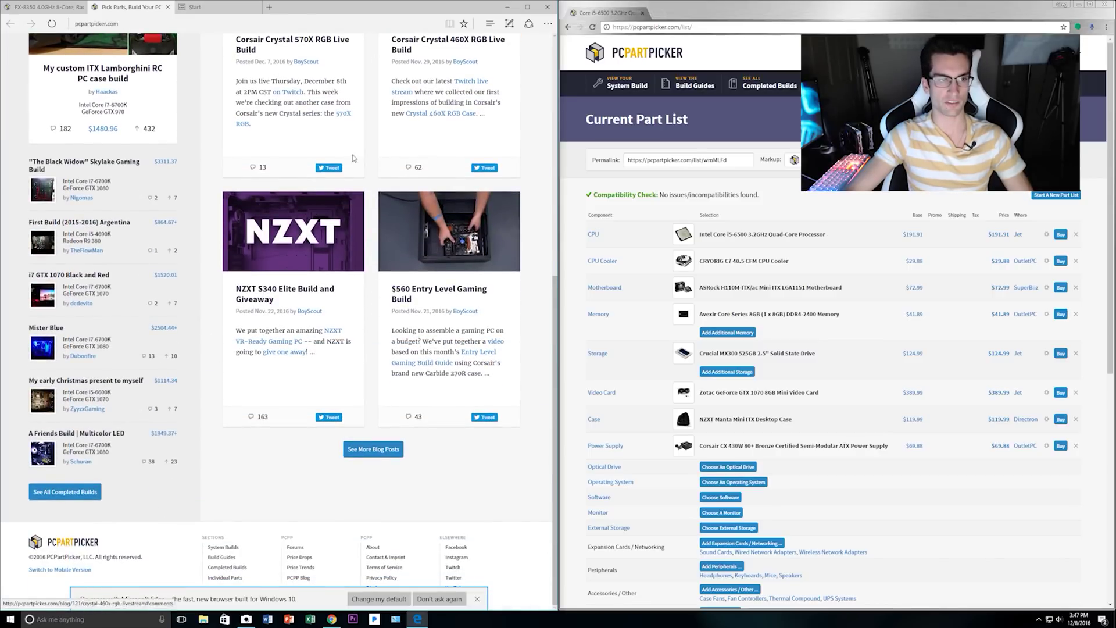
scroll(353, 157, "up", 7)
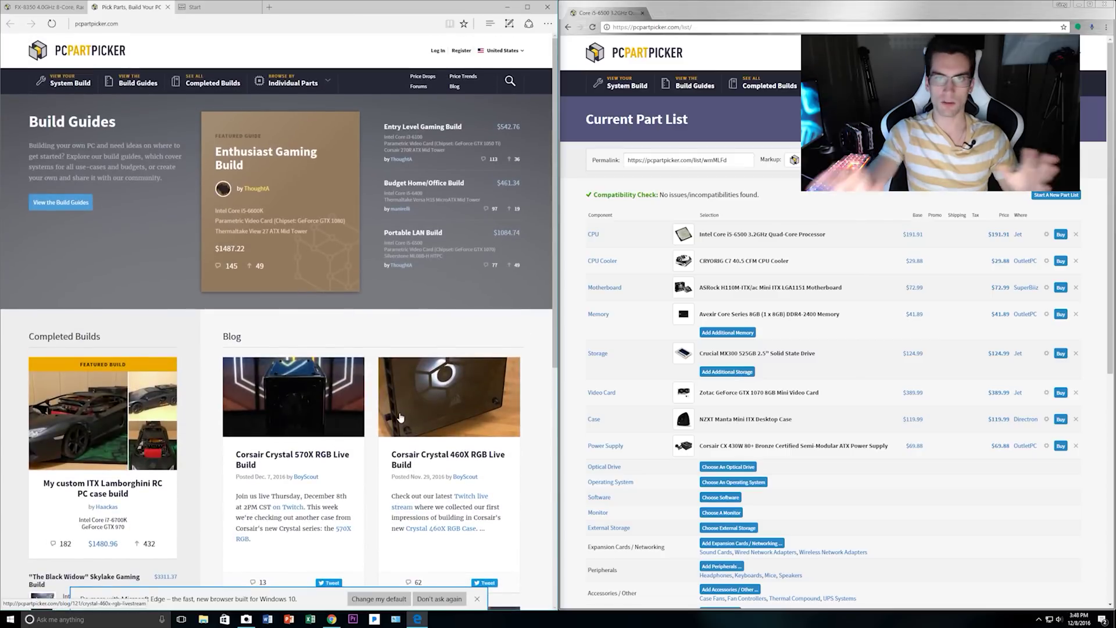